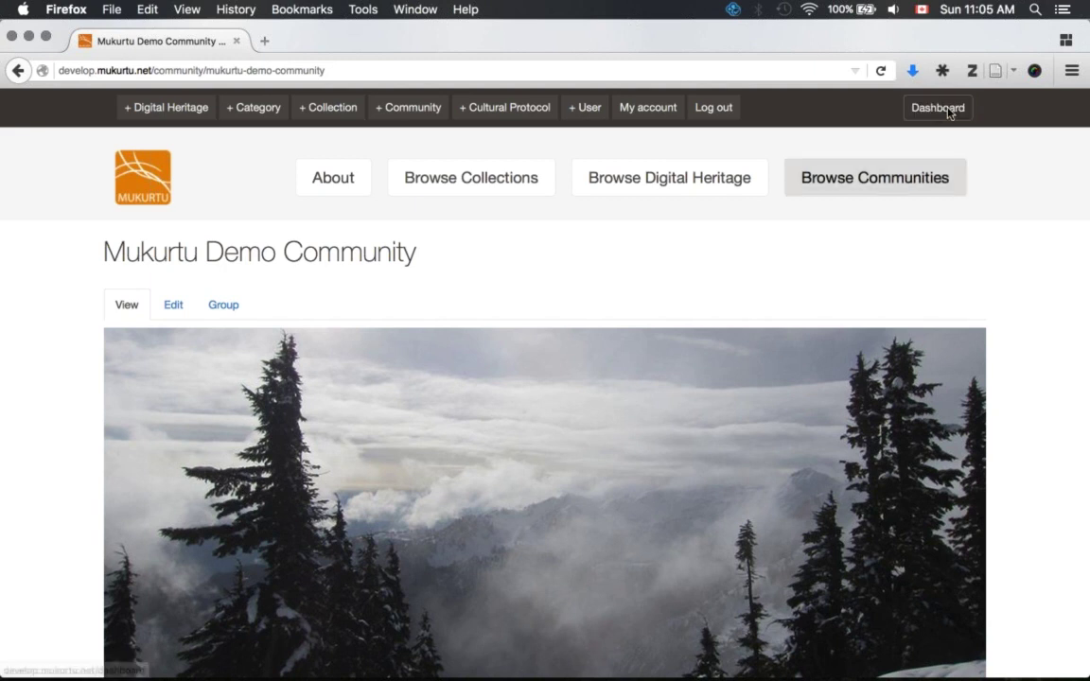
- Open the site Dashboard and scroll through its Content, Collections and Communities panels
click(918, 107)
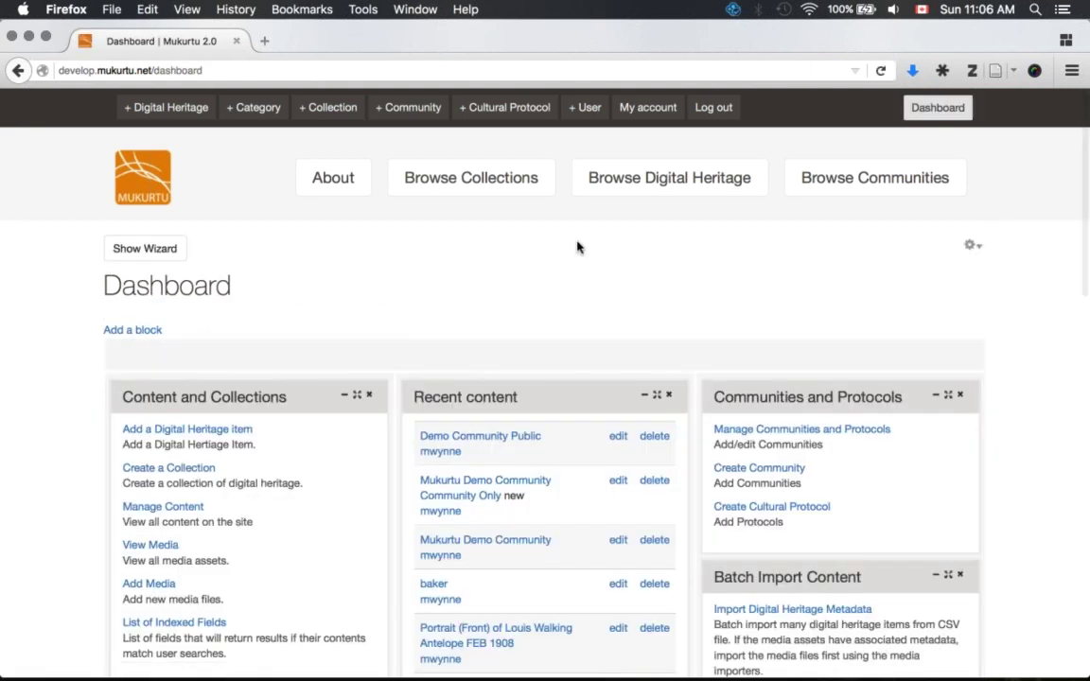
scroll(577, 247, down, 3)
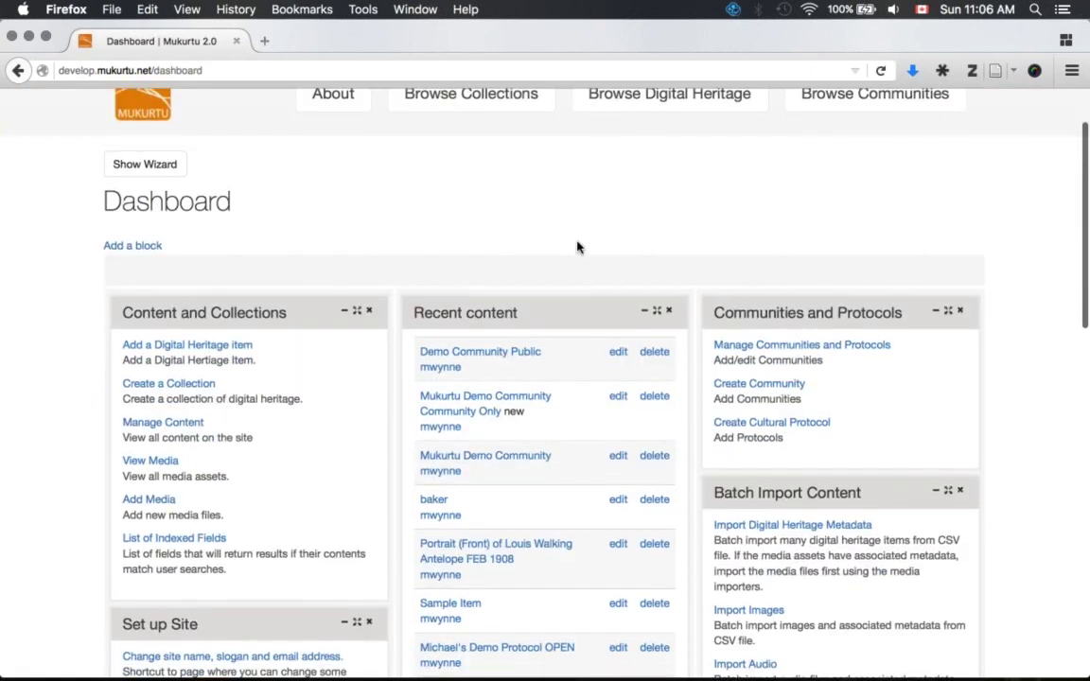
scroll(577, 247, up, 3)
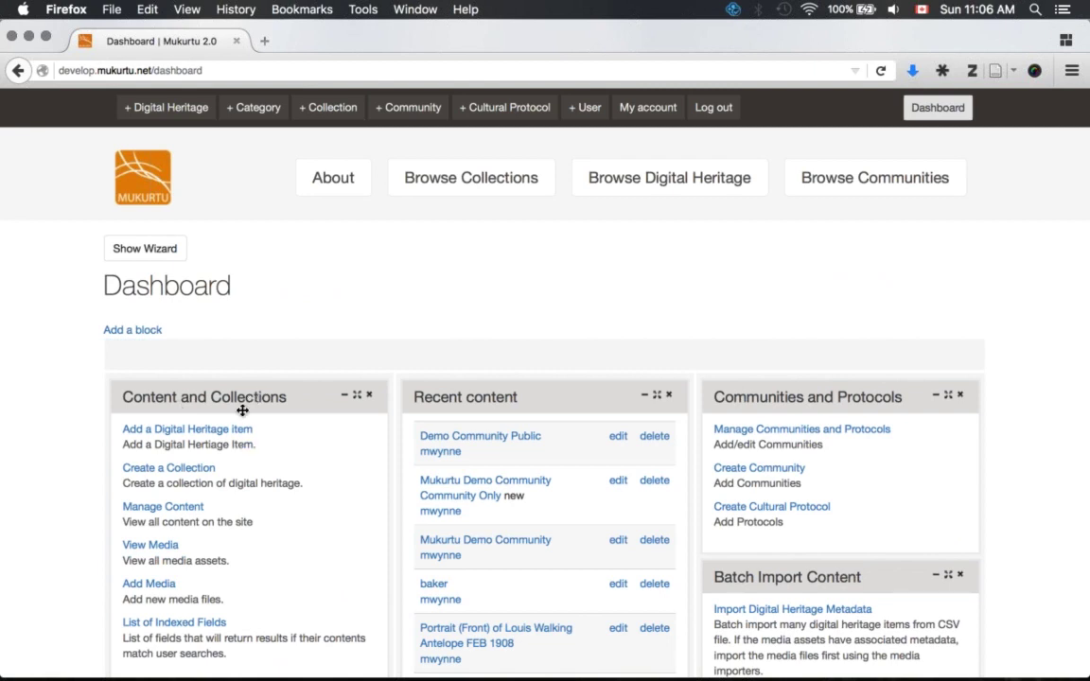
- Start adding new media via Add Media to reach the Create Atom page
click(148, 593)
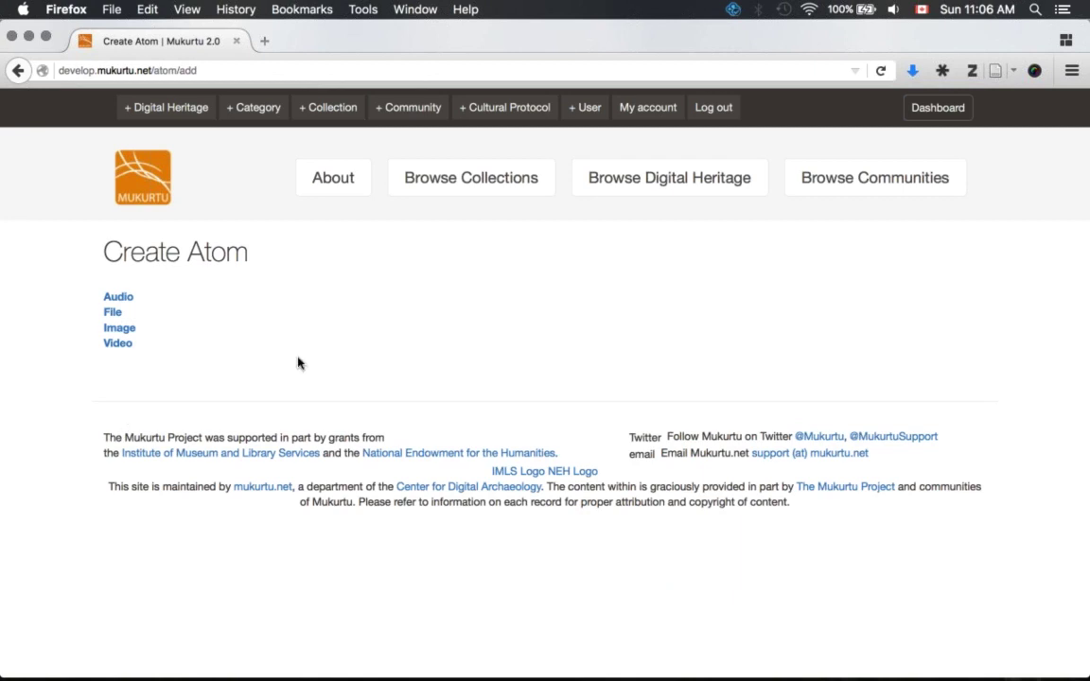
key(Tab)
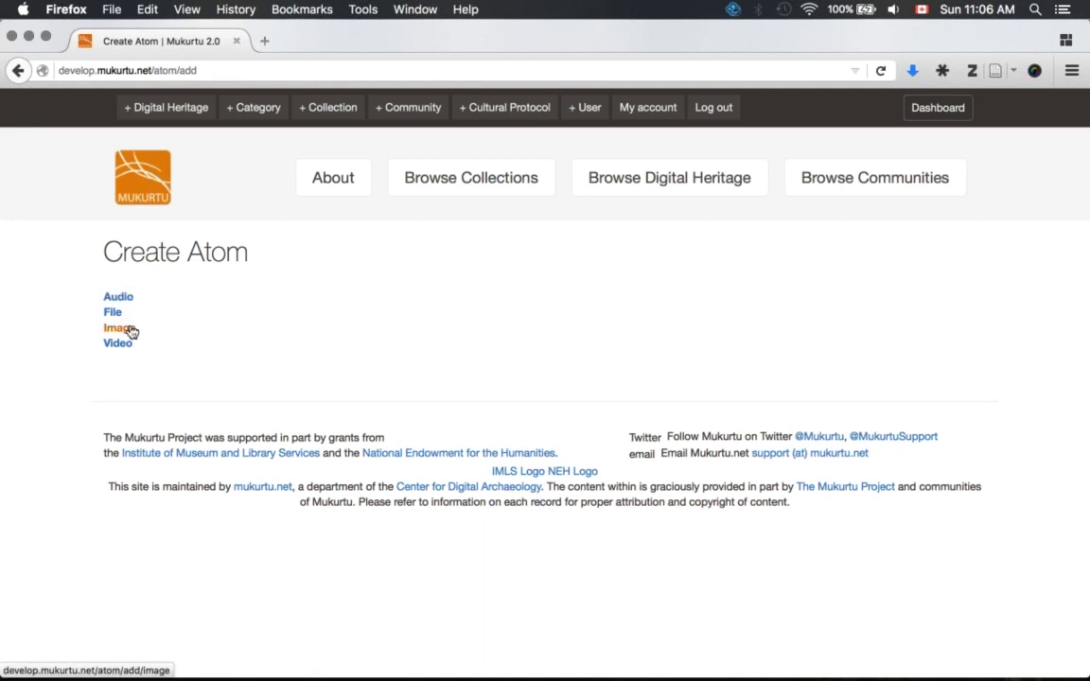
- Choose Image as the atom type and review the allowed jpg, jpeg, png and gif file types
click(120, 328)
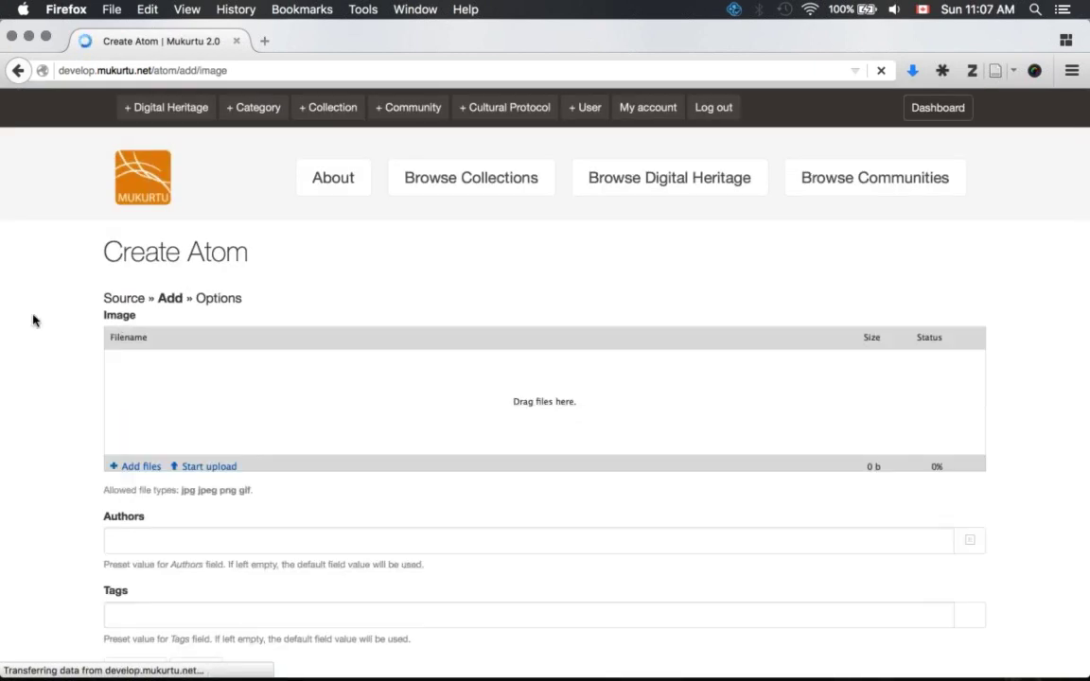
scroll(32, 317, down, 2)
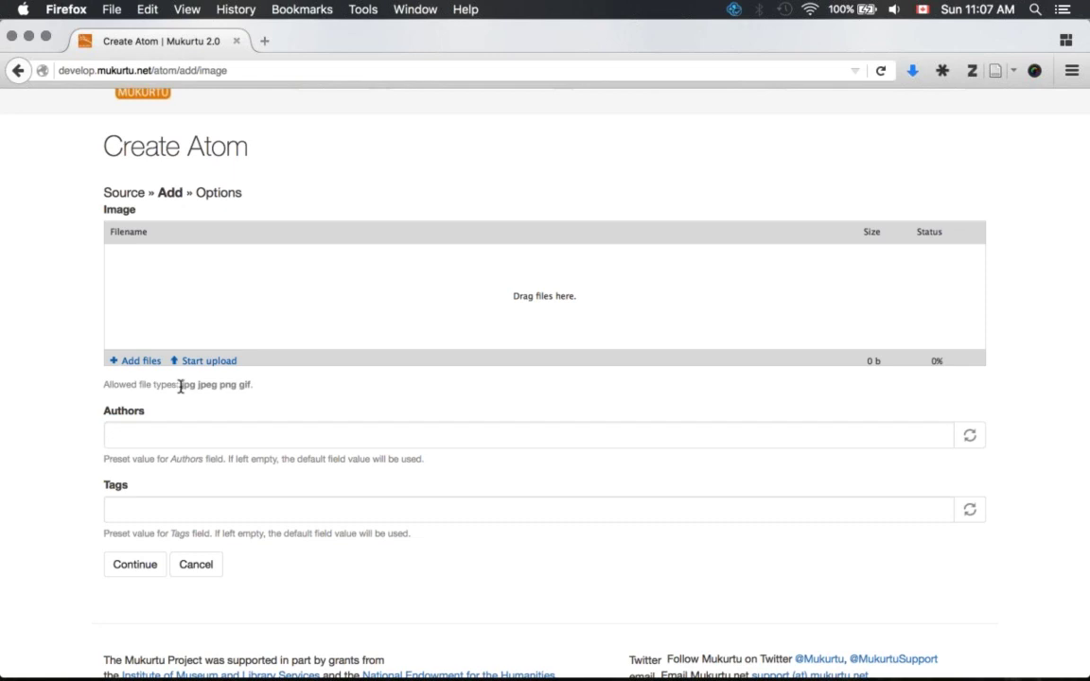
drag(180, 387, 260, 390)
click(260, 390)
- Add MtBaker.jpg from the Desktop to the upload list and upload it
click(141, 361)
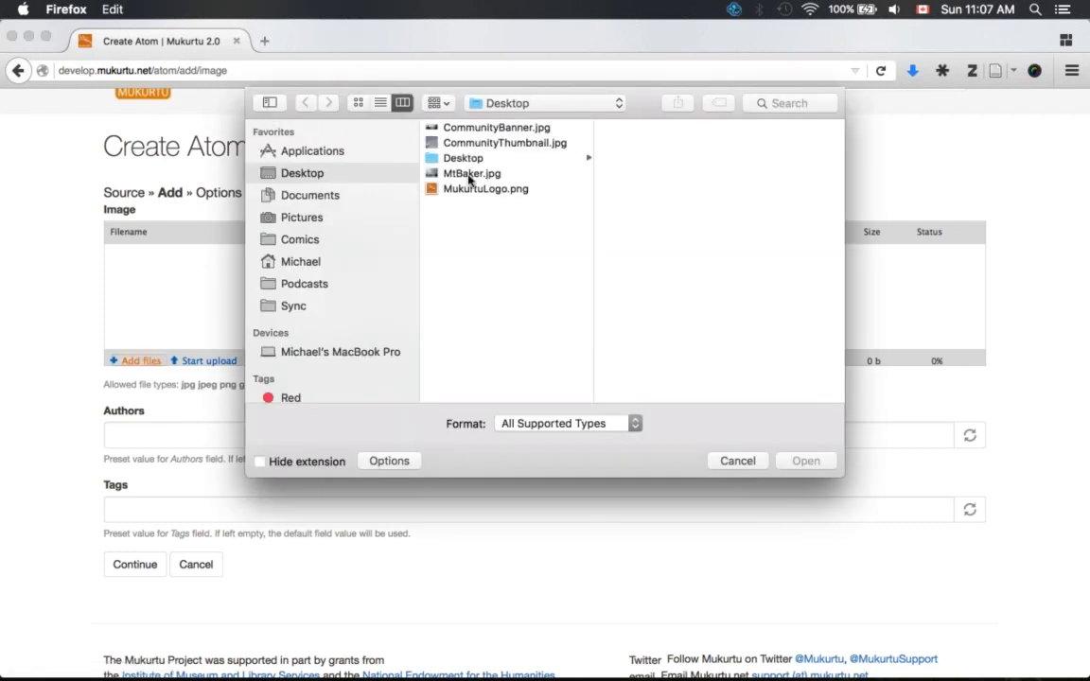
click(470, 176)
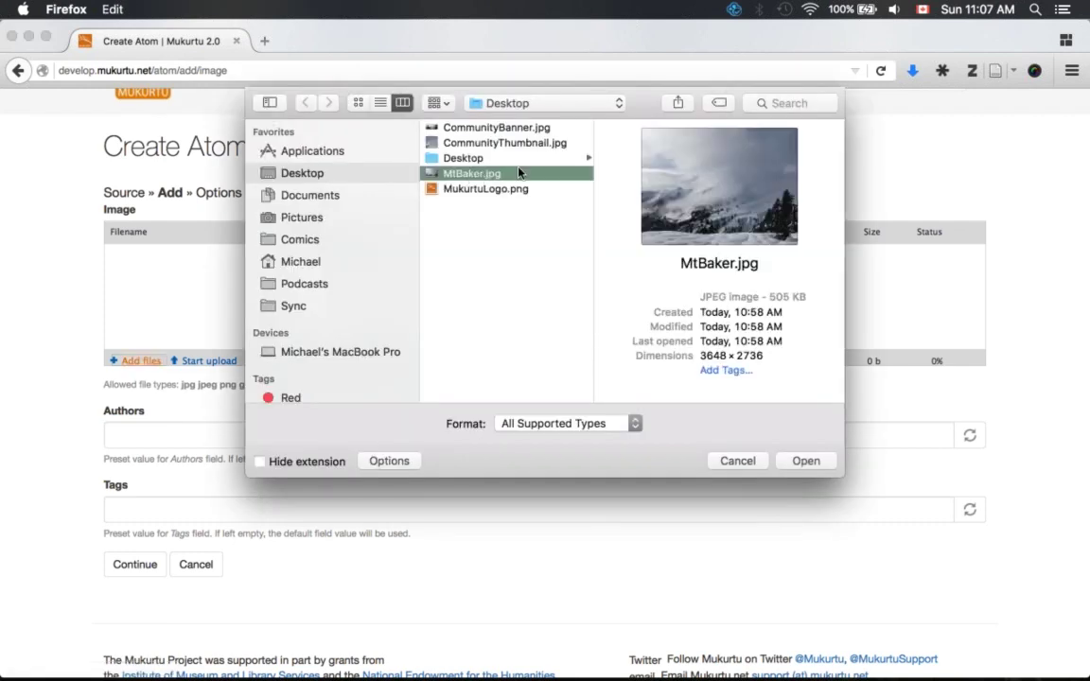
click(806, 461)
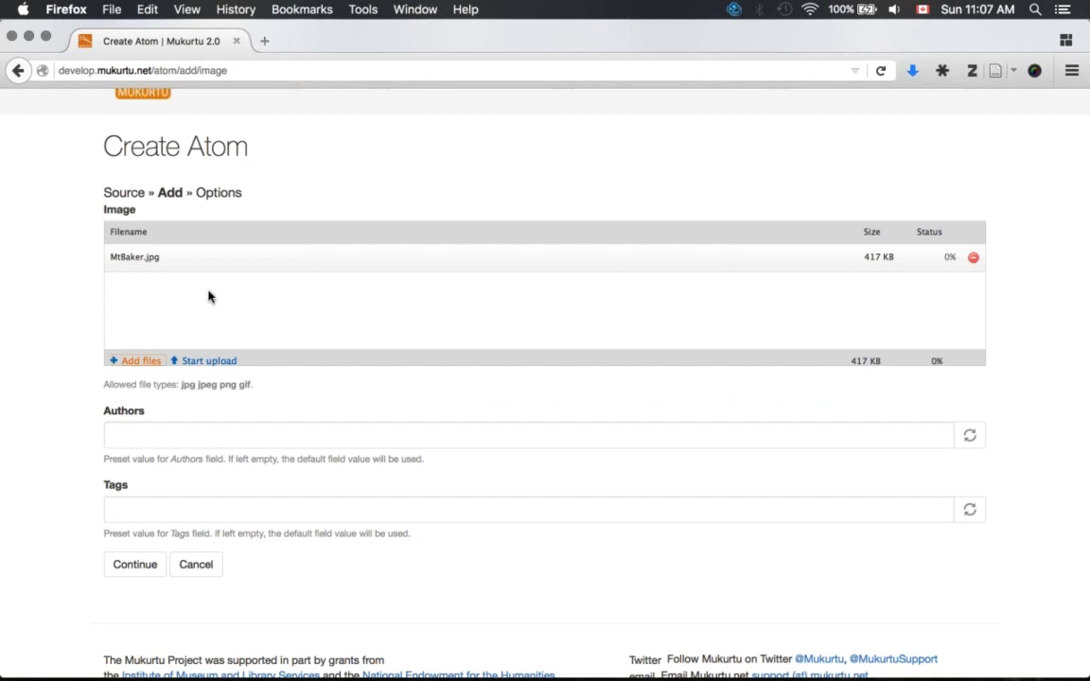
click(133, 362)
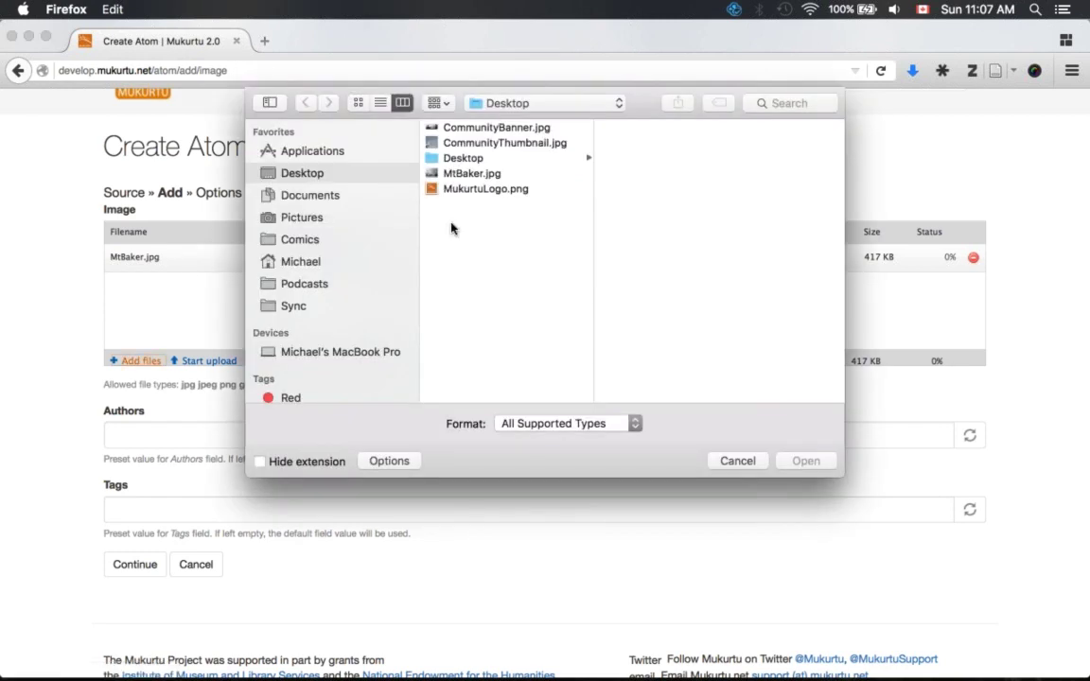
click(743, 462)
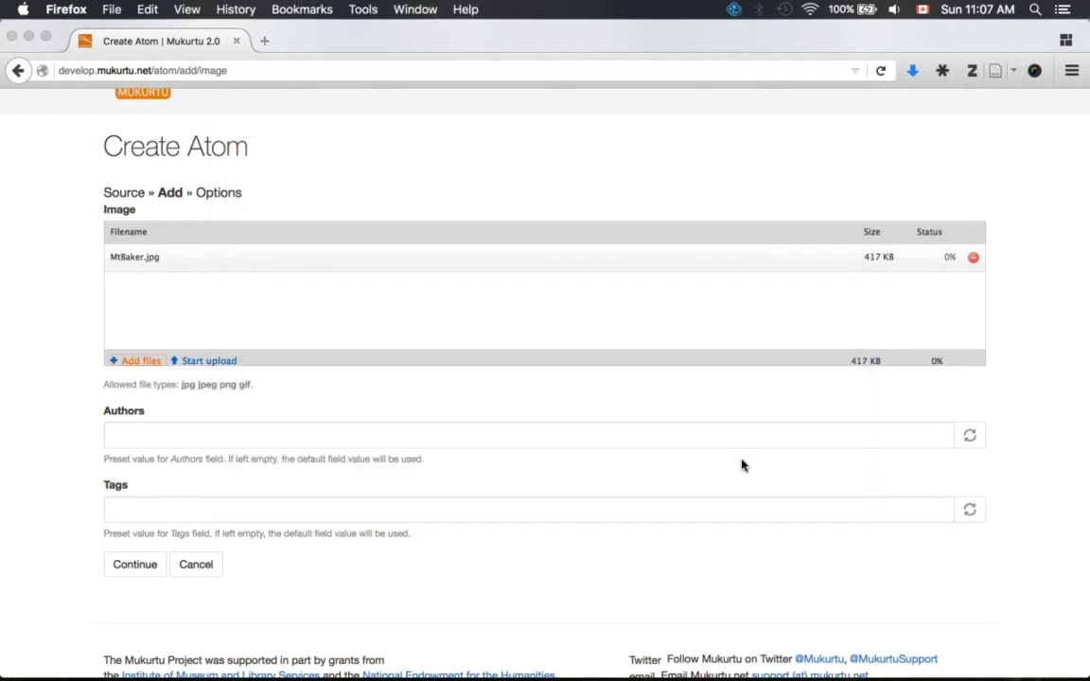
click(201, 366)
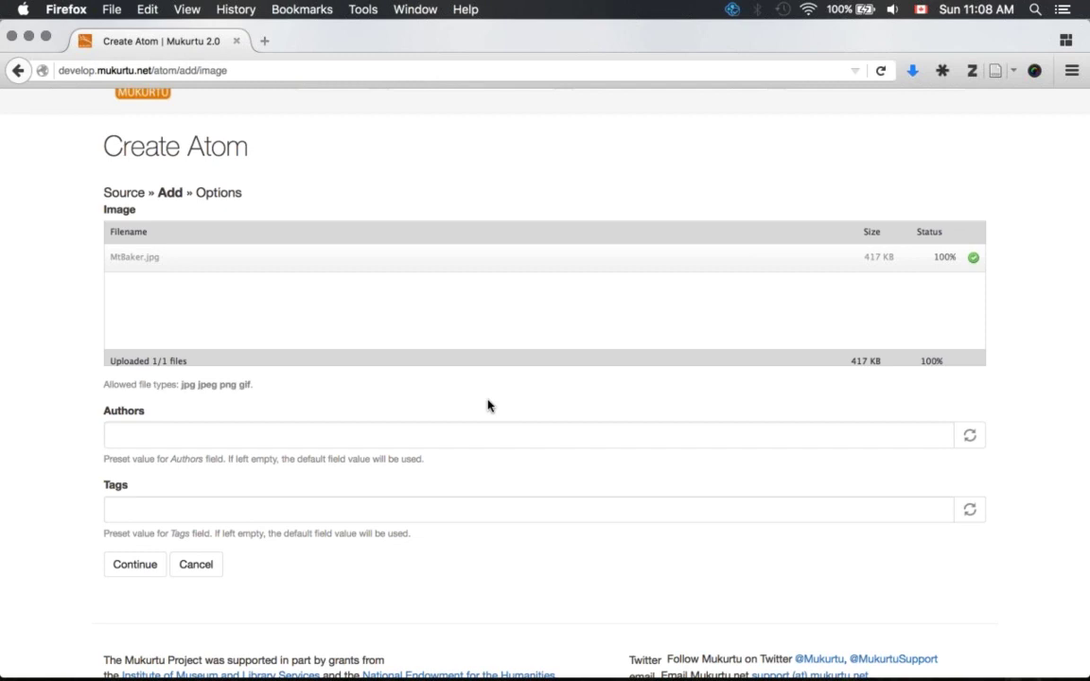
- Enter the photographer's name as Author and continue to the Options step
click(328, 432)
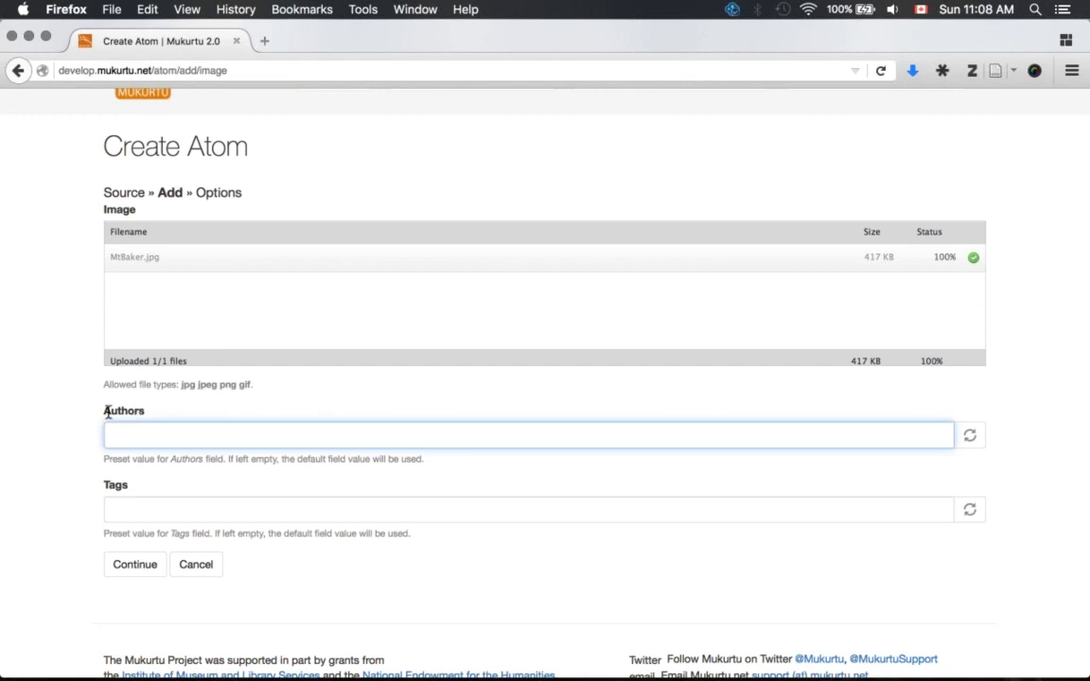
click(128, 566)
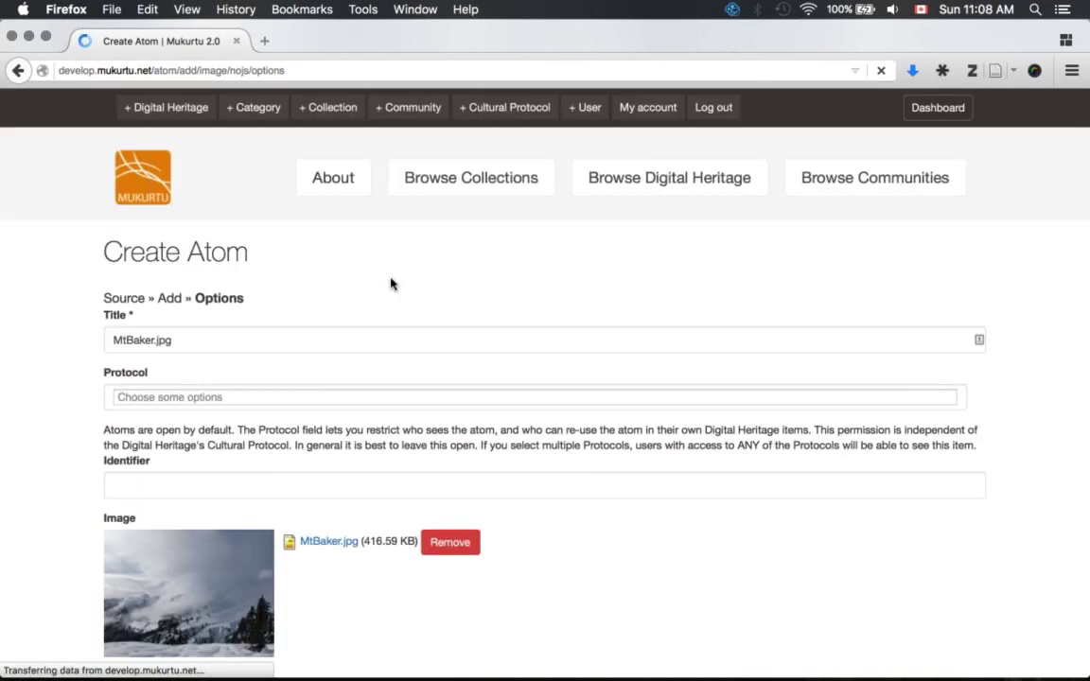
scroll(1068, 169, down, 5)
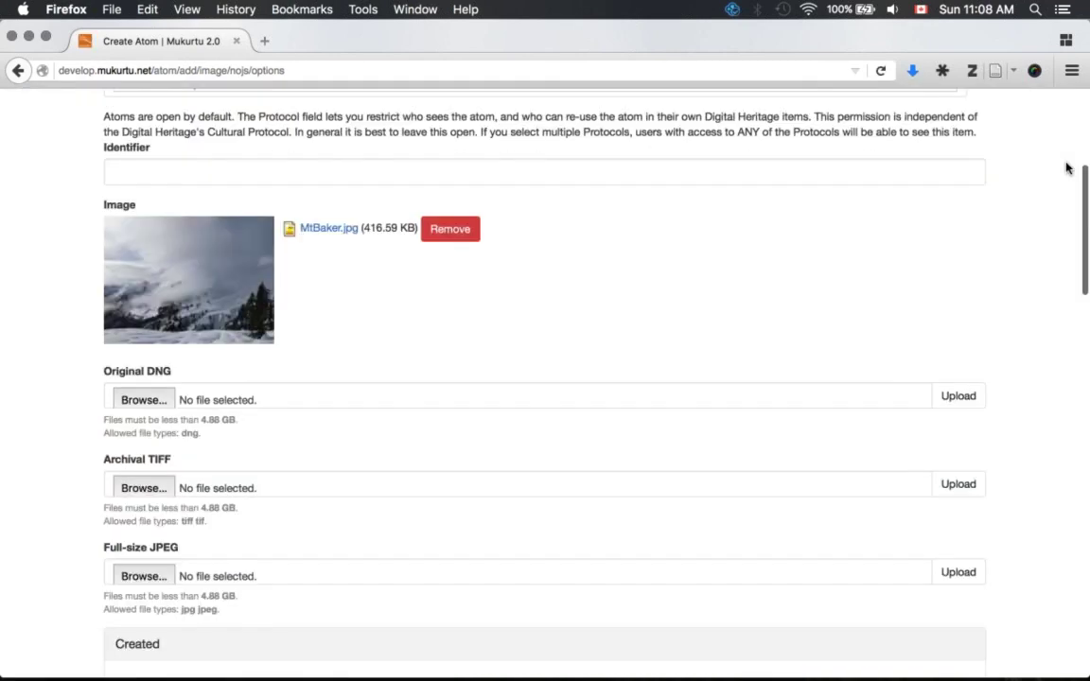
scroll(1068, 168, down, 20)
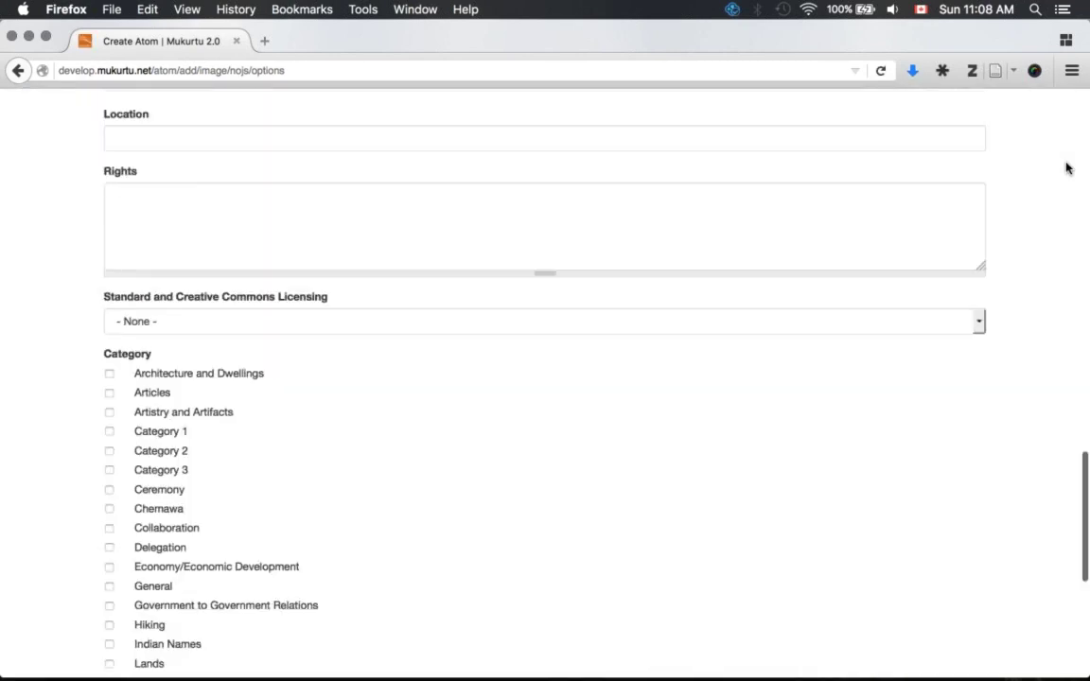
scroll(1067, 169, up, 15)
scroll(1067, 168, up, 10)
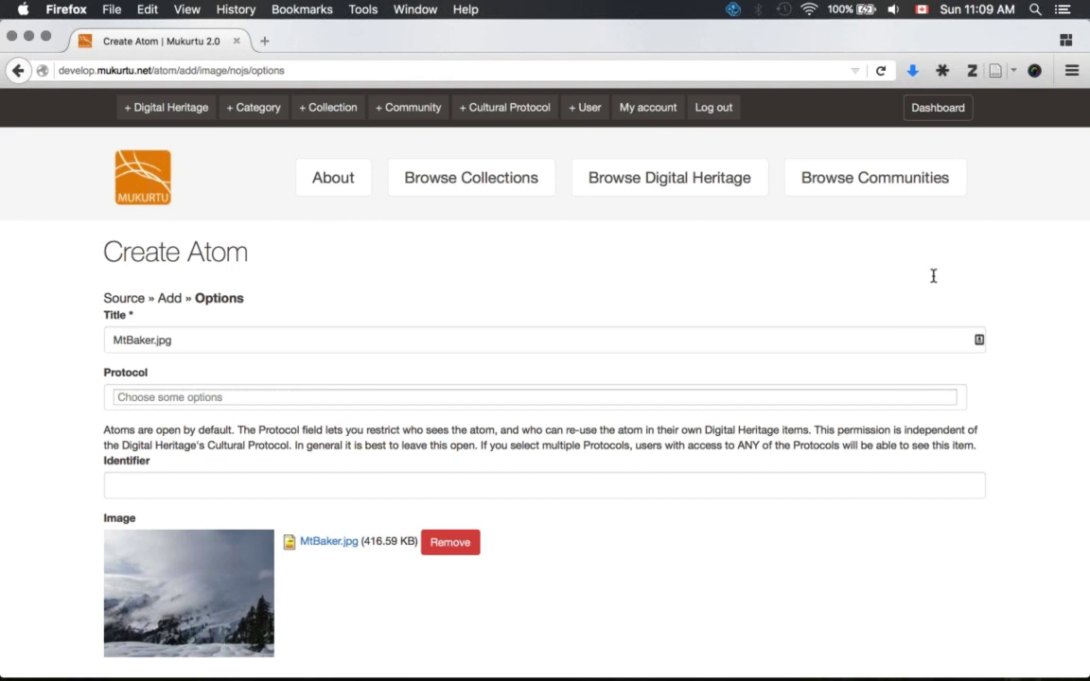
scroll(933, 275, down, 3)
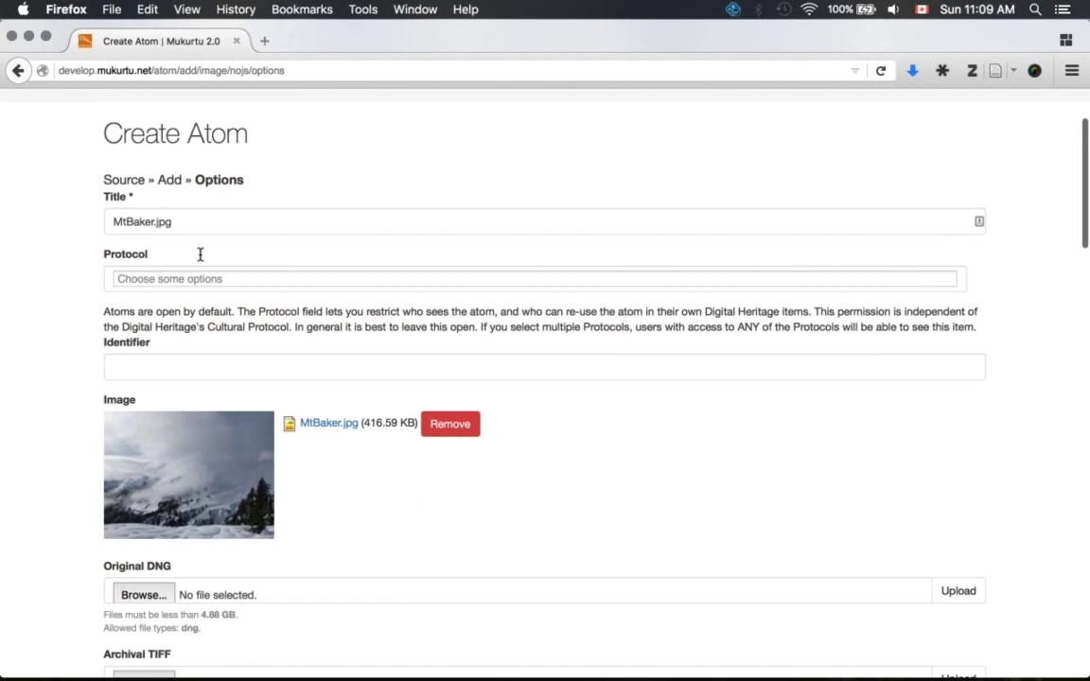
- Leave the protocol unset so the MtBaker.jpg atom stays open, focusing the Identifier field
click(163, 278)
click(194, 283)
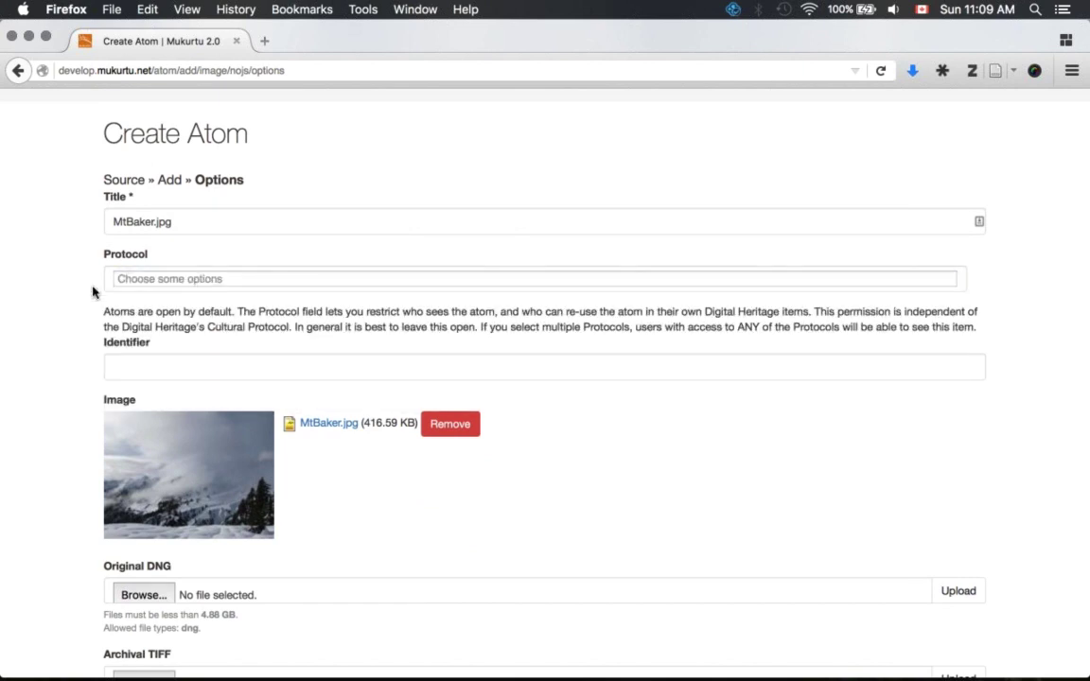
click(163, 369)
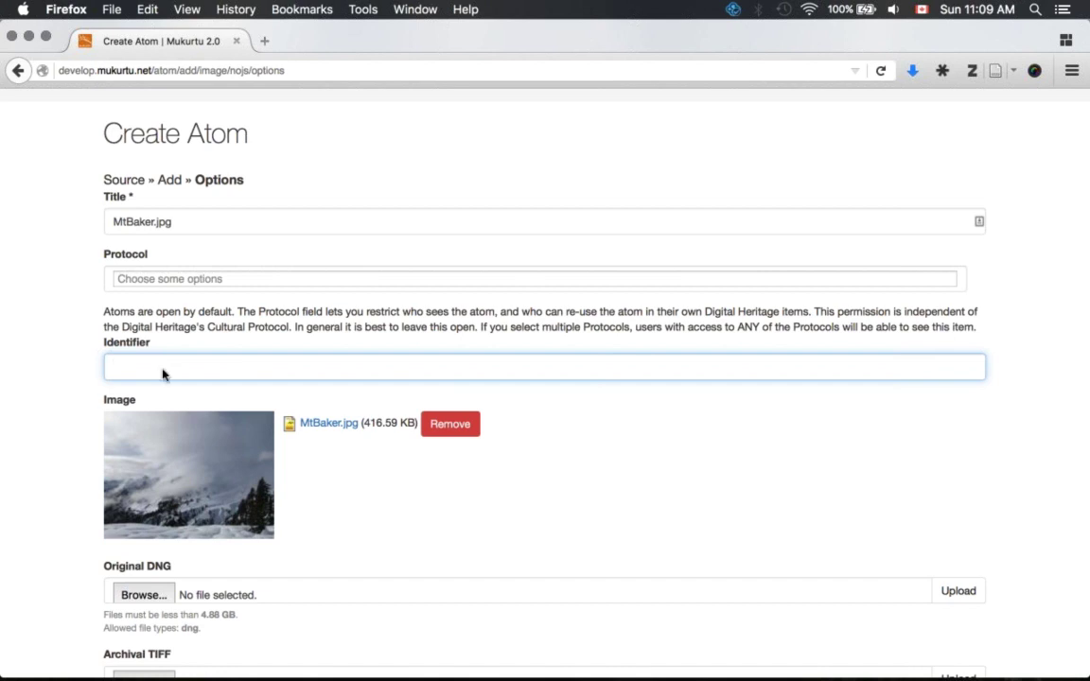
click(369, 281)
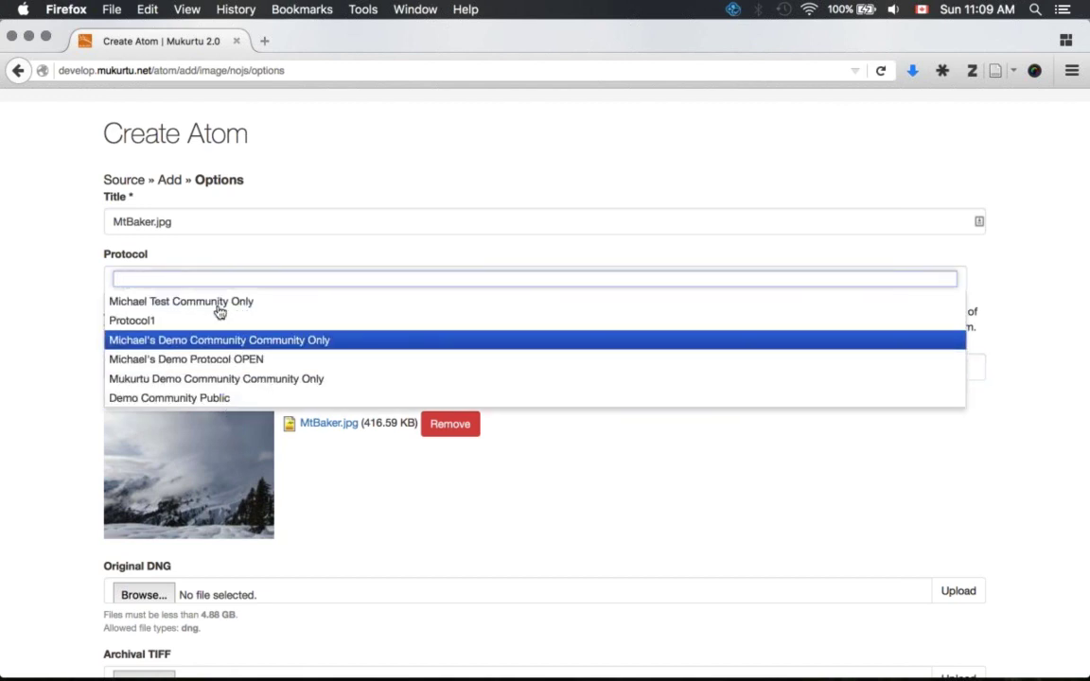
click(78, 282)
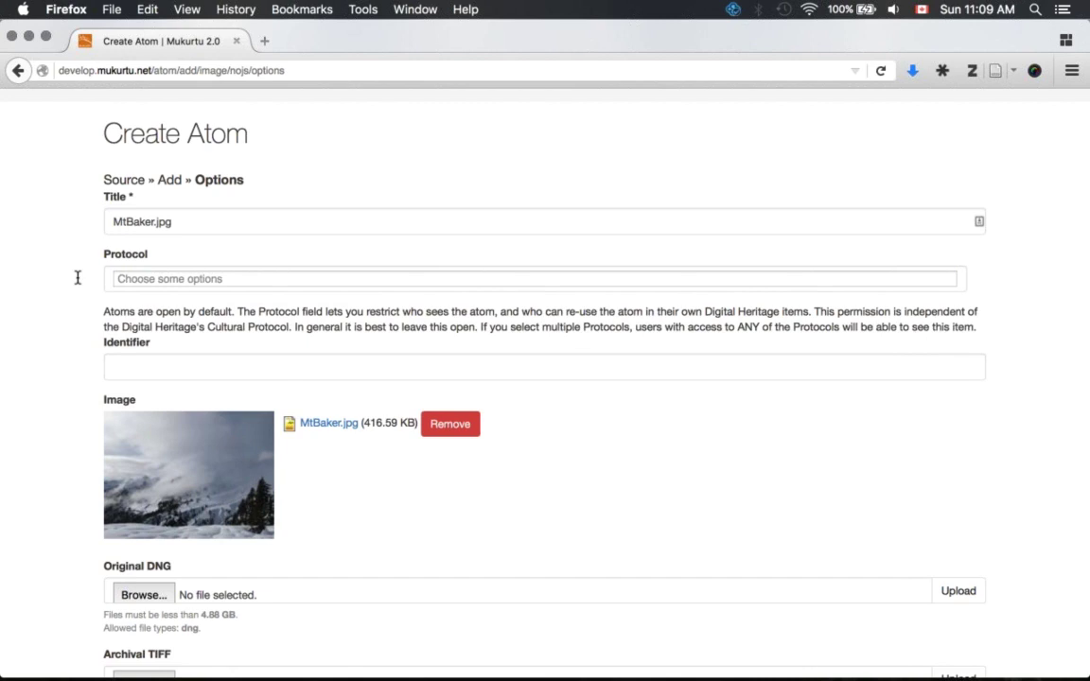
key(Tab)
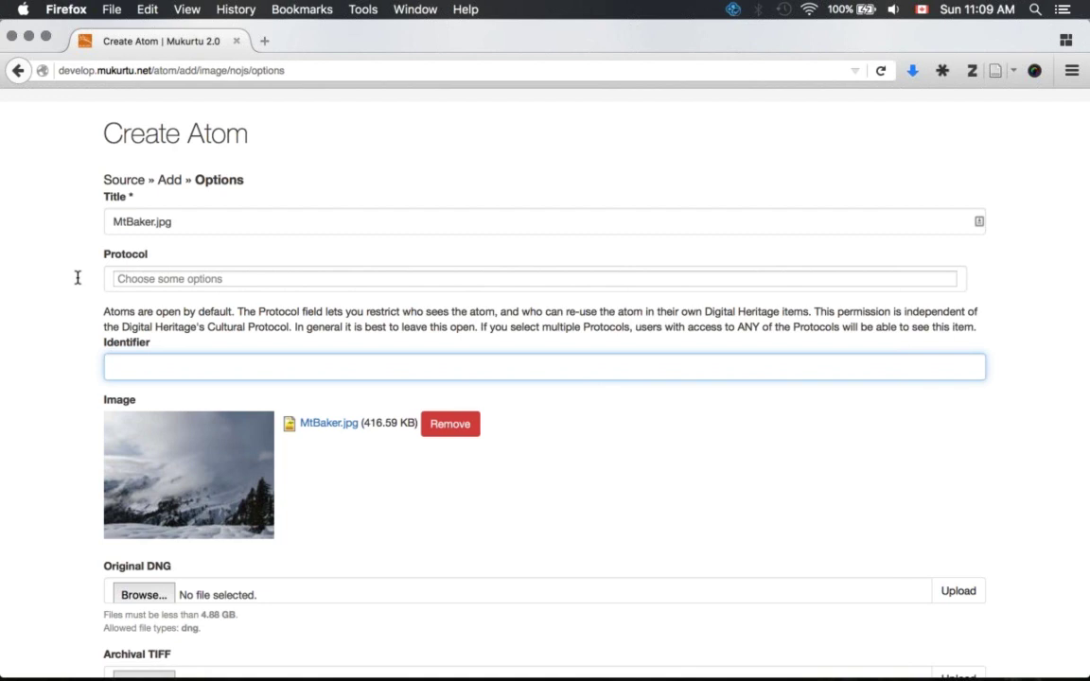
scroll(78, 279, down, 1)
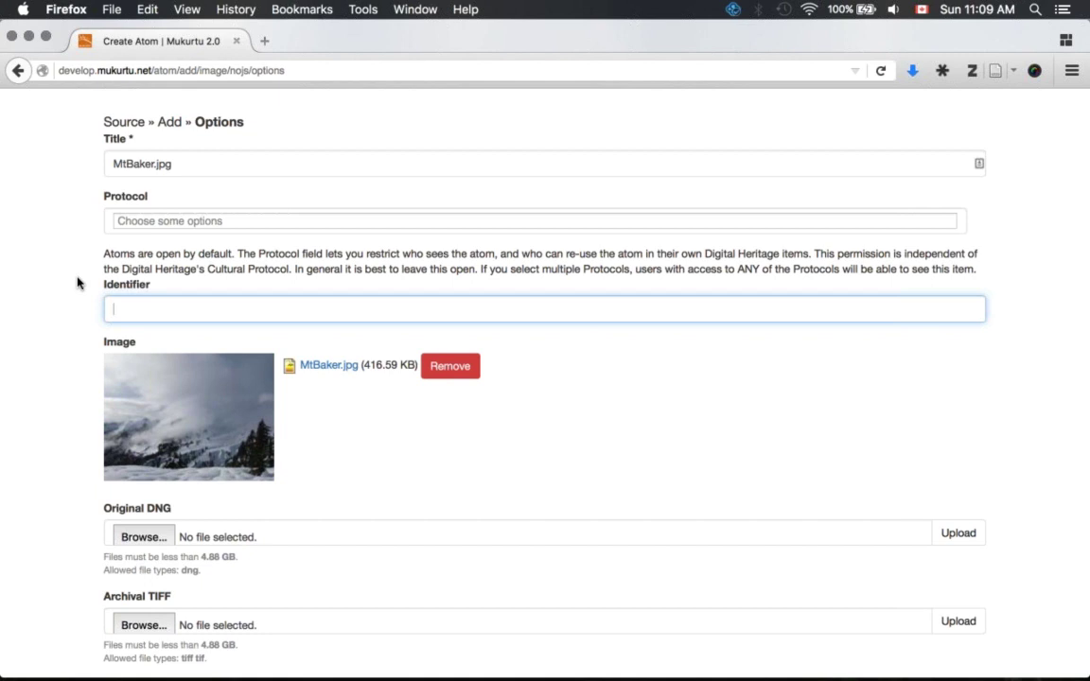
- Enter MW_2015_001 as the Identifier and scroll down to the Created date
text(MW_2015)
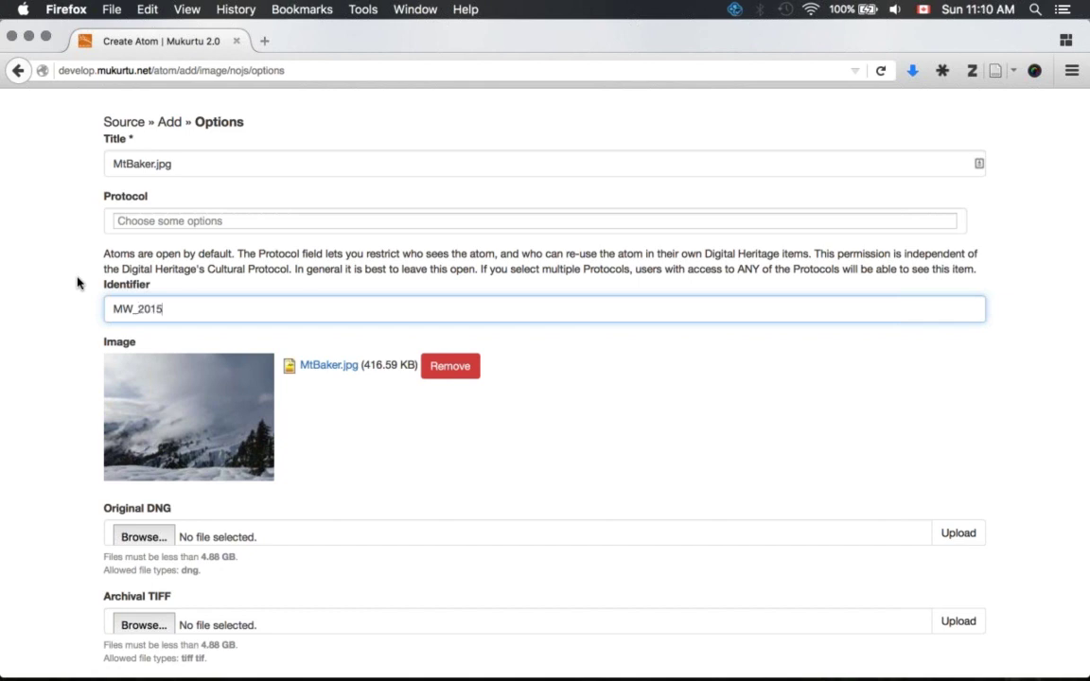
text(_001)
click(558, 425)
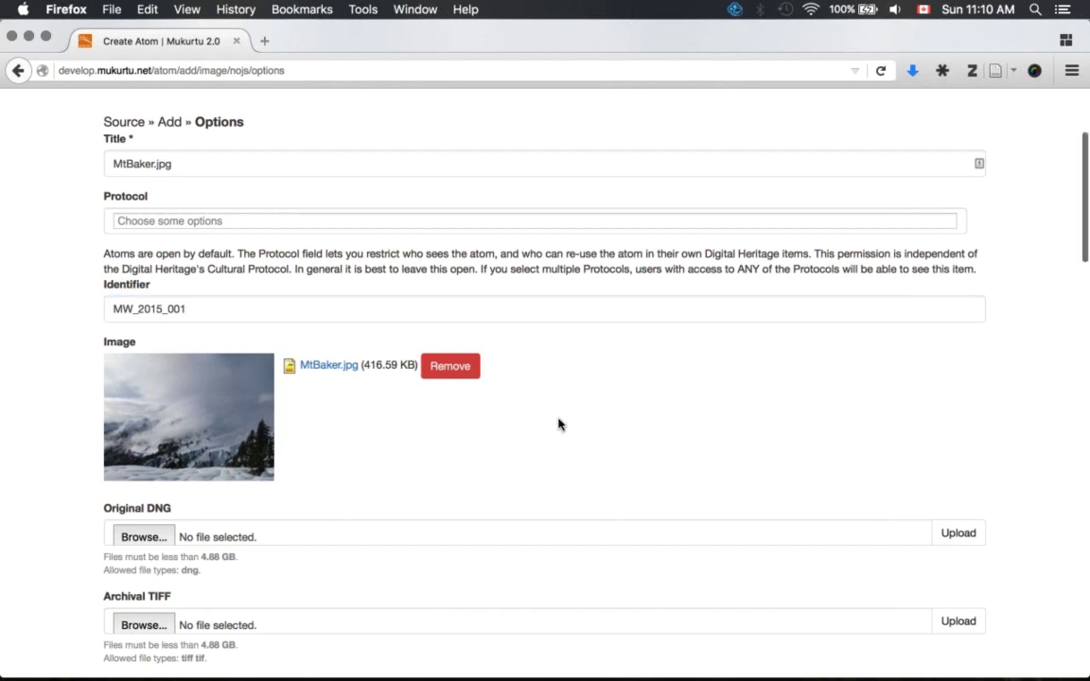
scroll(558, 425, down, 2)
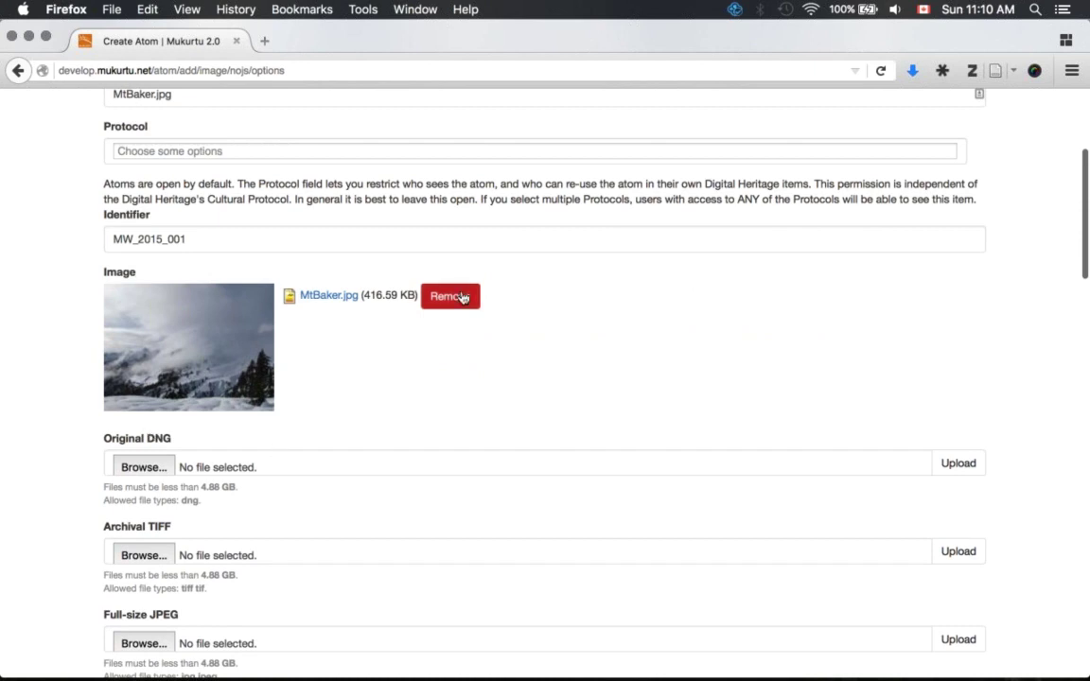
scroll(462, 297, down, 5)
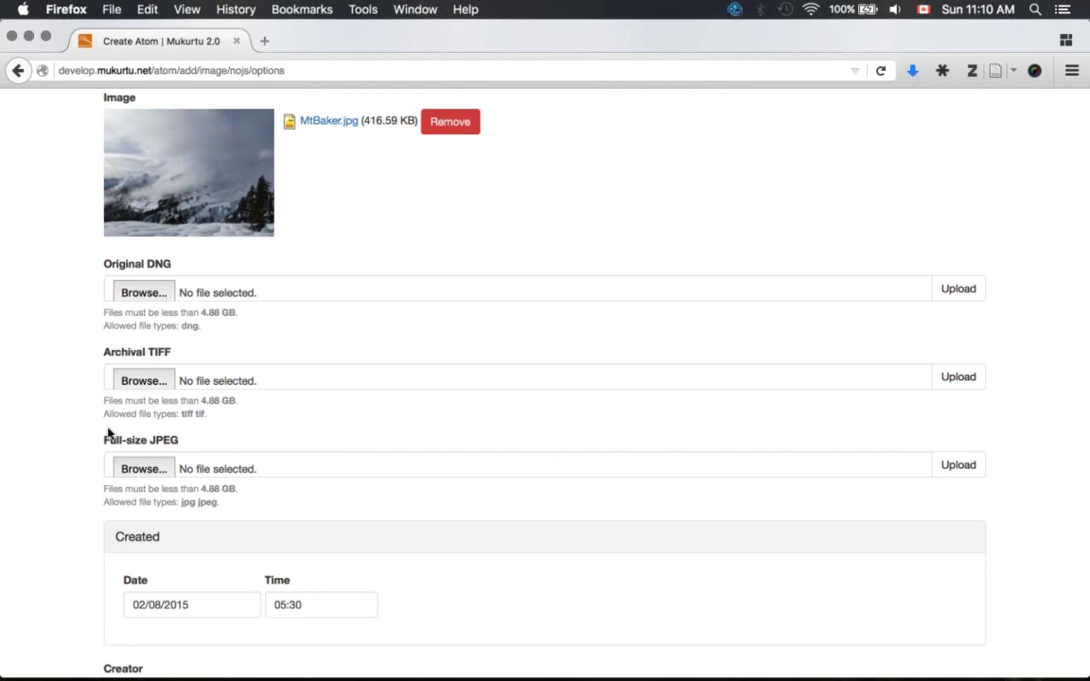
- Keep the created date 02/08/2015 and enter the photographer's name as Creator
scroll(108, 433, down, 4)
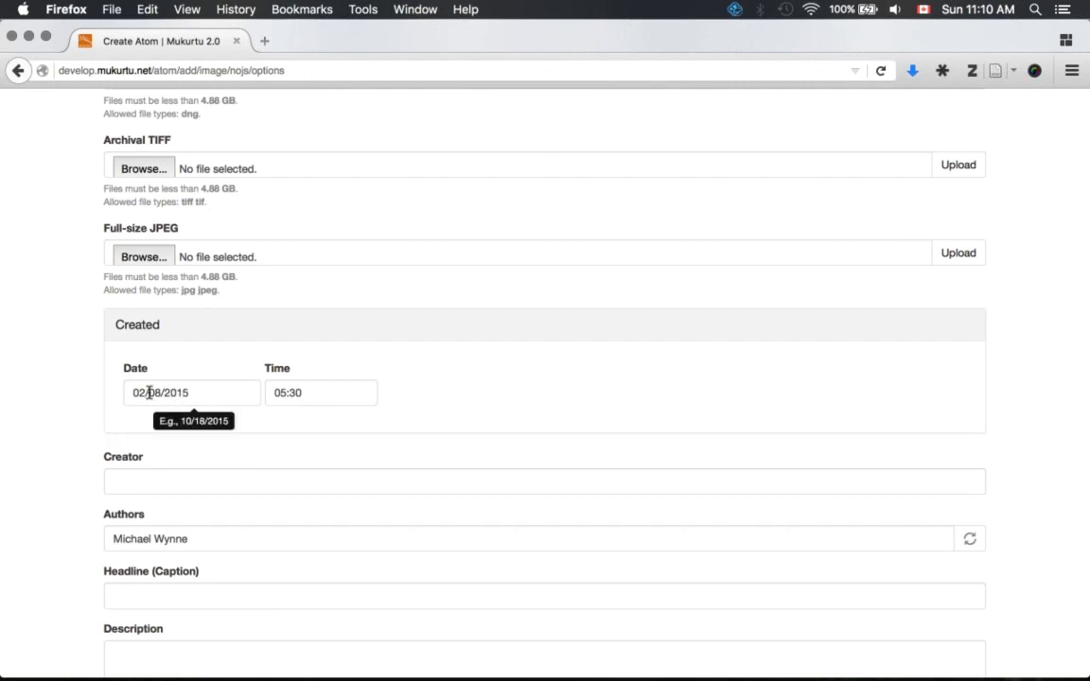
click(148, 393)
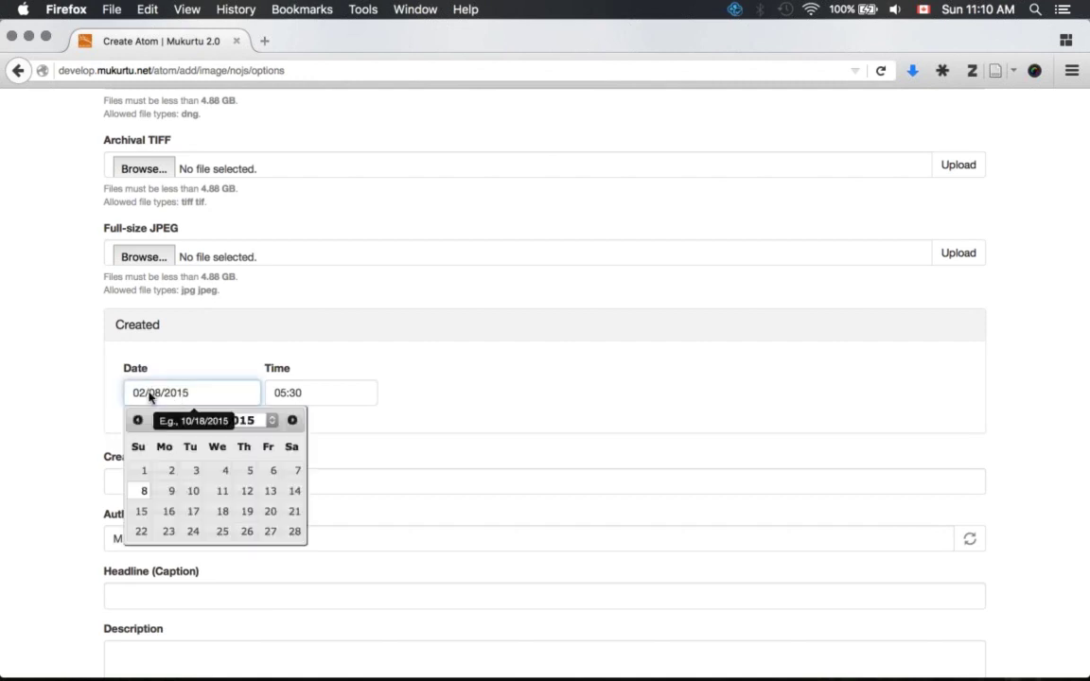
click(463, 394)
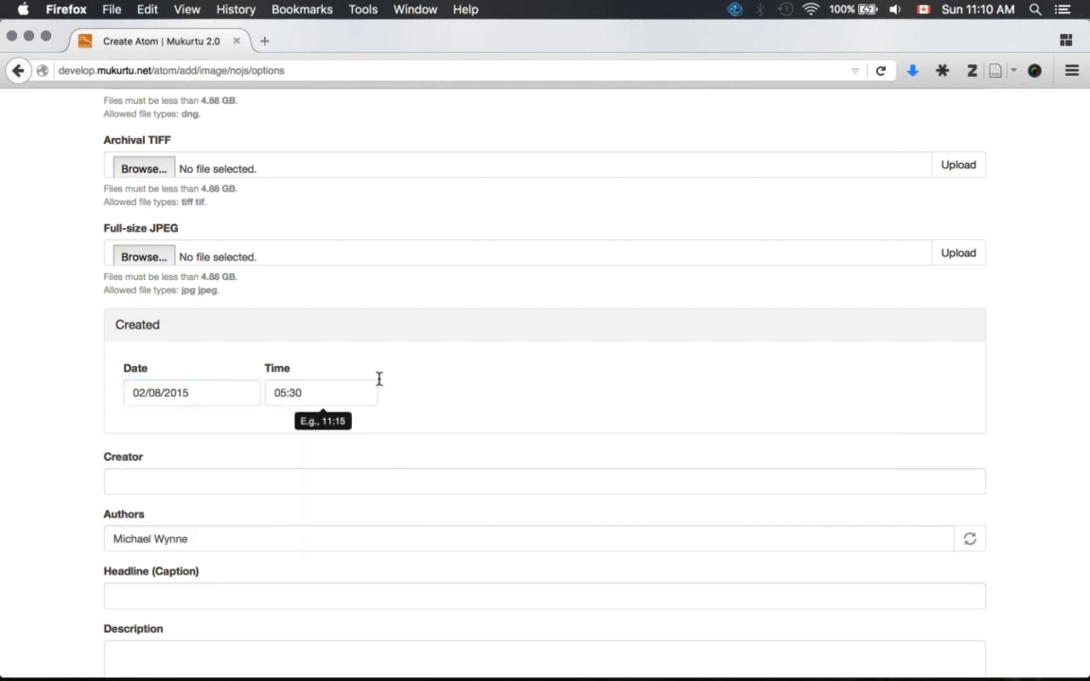
scroll(258, 409, down, 2)
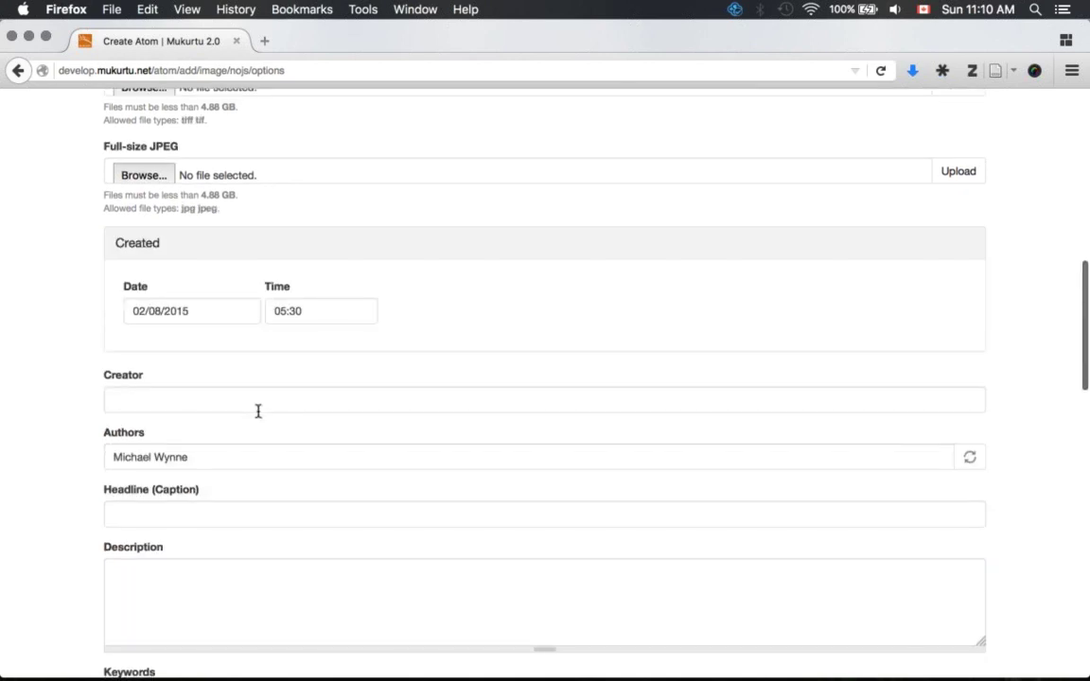
click(257, 410)
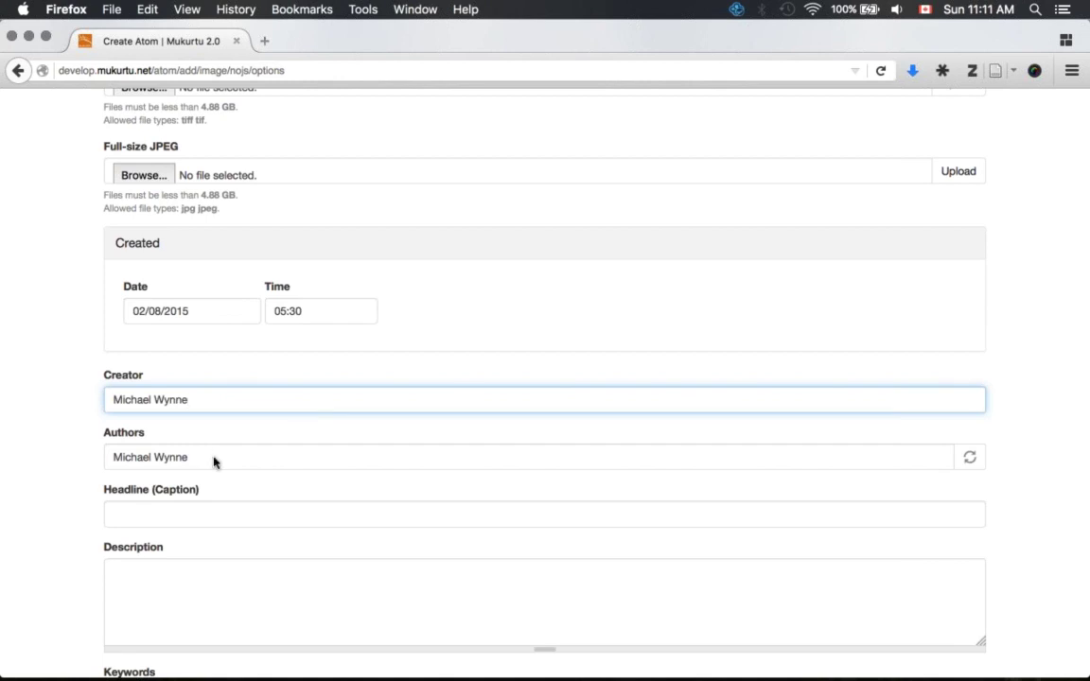
- Begin the Description with 'This photo was taken while snowshoeing'
scroll(214, 462, down, 3)
click(142, 399)
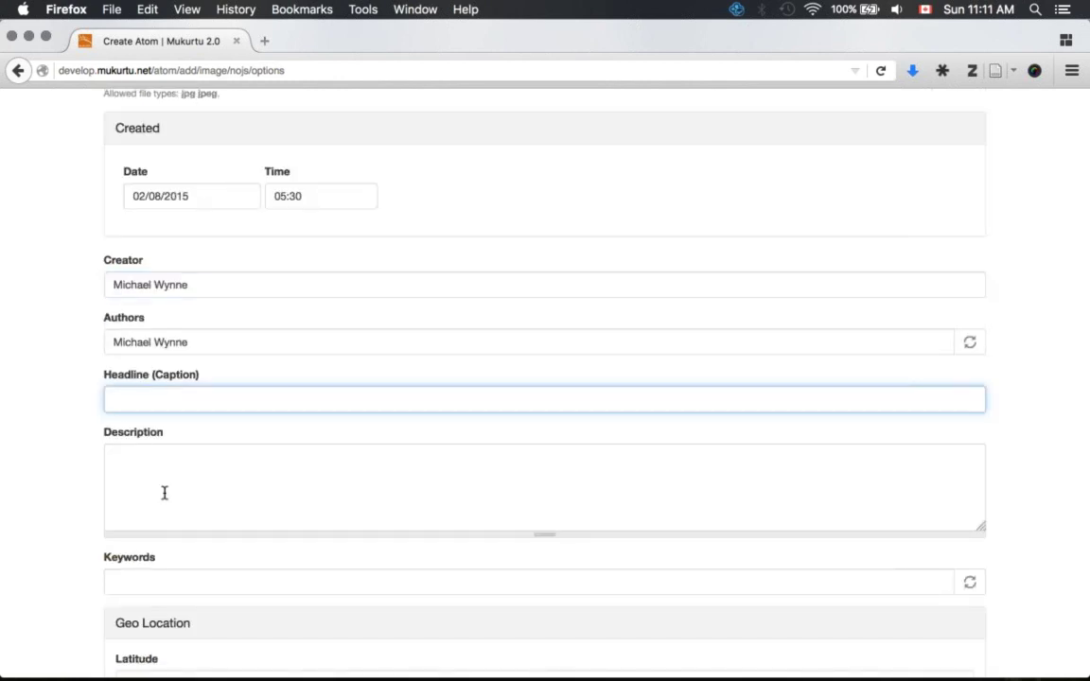
click(164, 493)
text(This photo was ta)
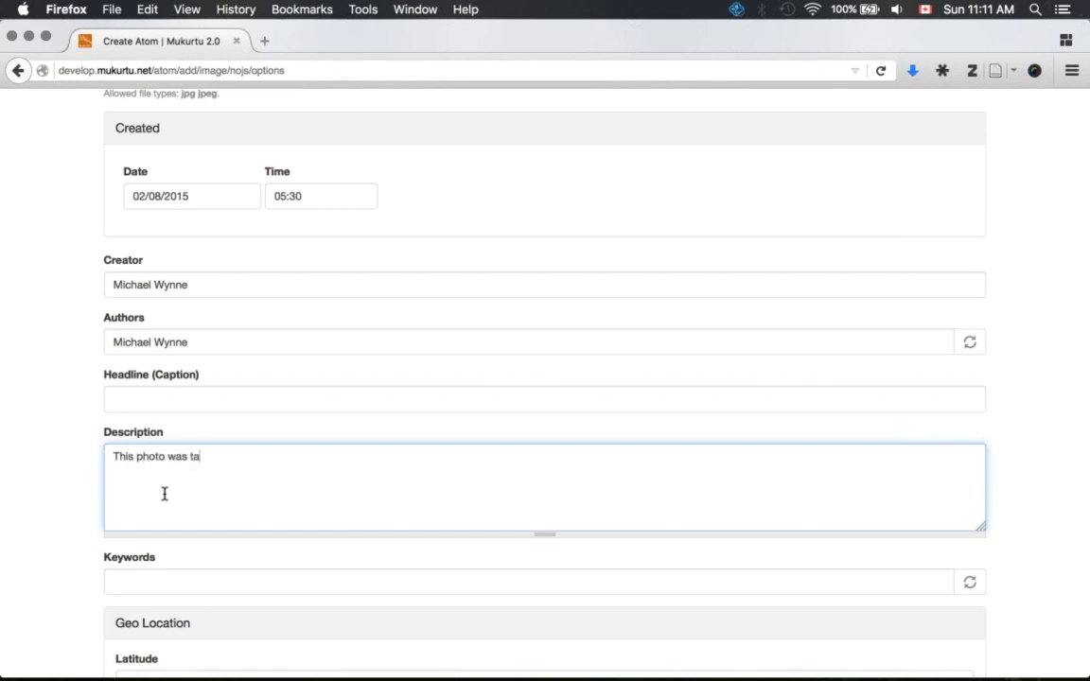
text(ken while snowshoei)
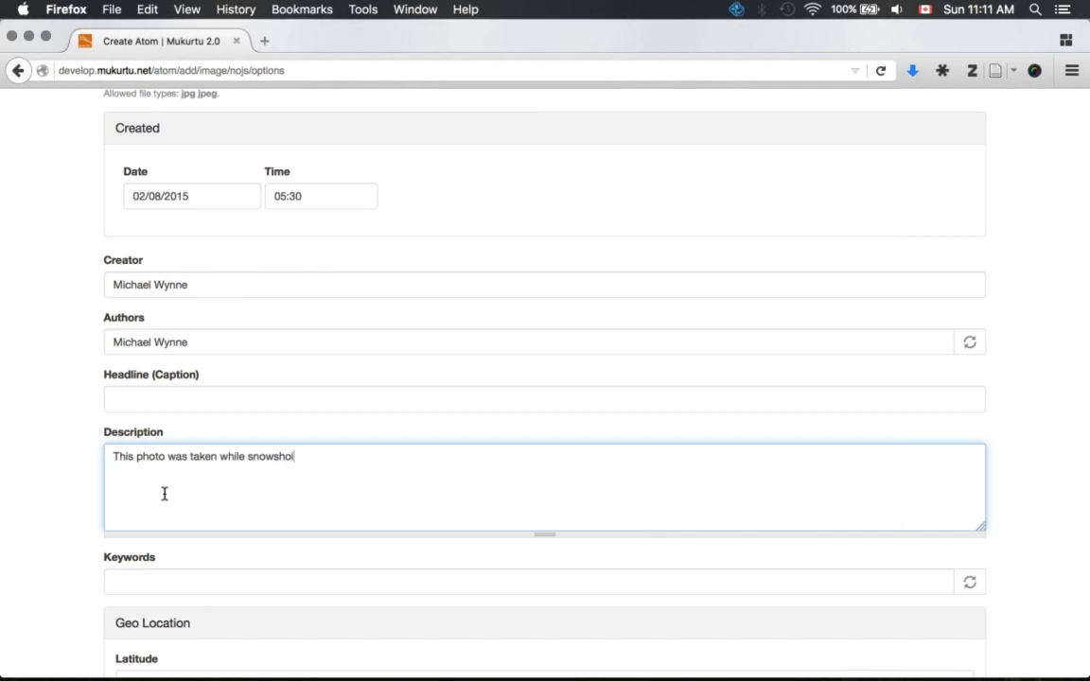
text(ng)
- Complete the Description to end 'snowshoeing just East of Mt. Baker.', fixing typos
key(BackSpace)
key(BackSpace)
key(BackSpace)
text(eing just ast)
key(BackSpace)
key(BackSpace)
key(BackSpace)
text(East of Mt.)
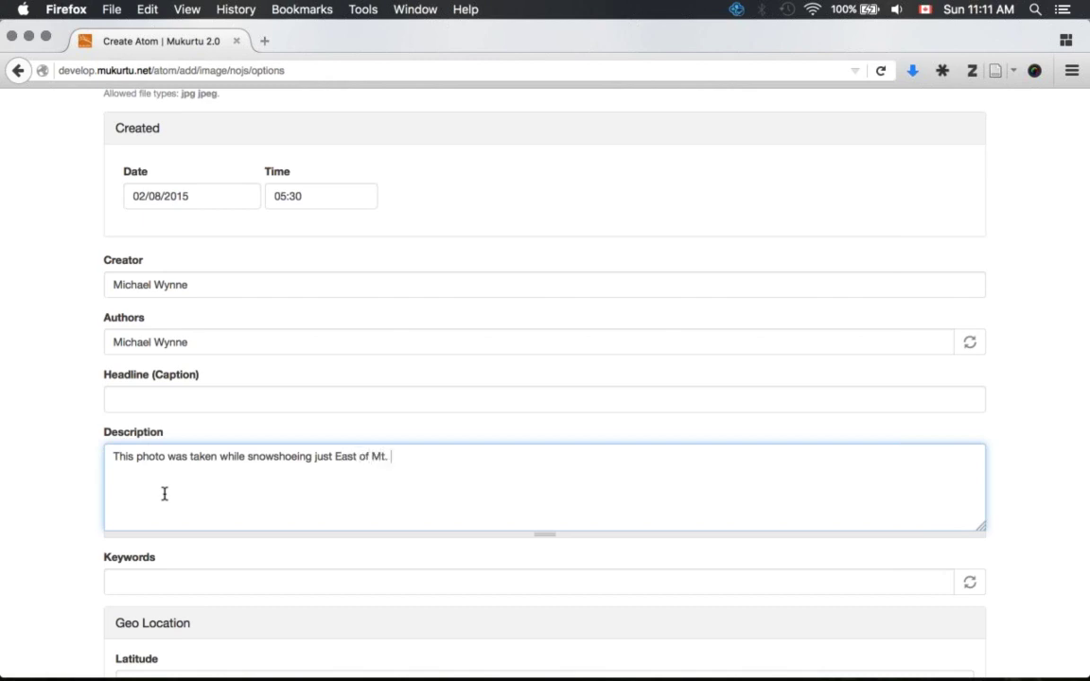
text( Baker.)
- Add the keyword 'landscape' from the autocomplete suggestion
scroll(375, 498, down, 2)
click(308, 510)
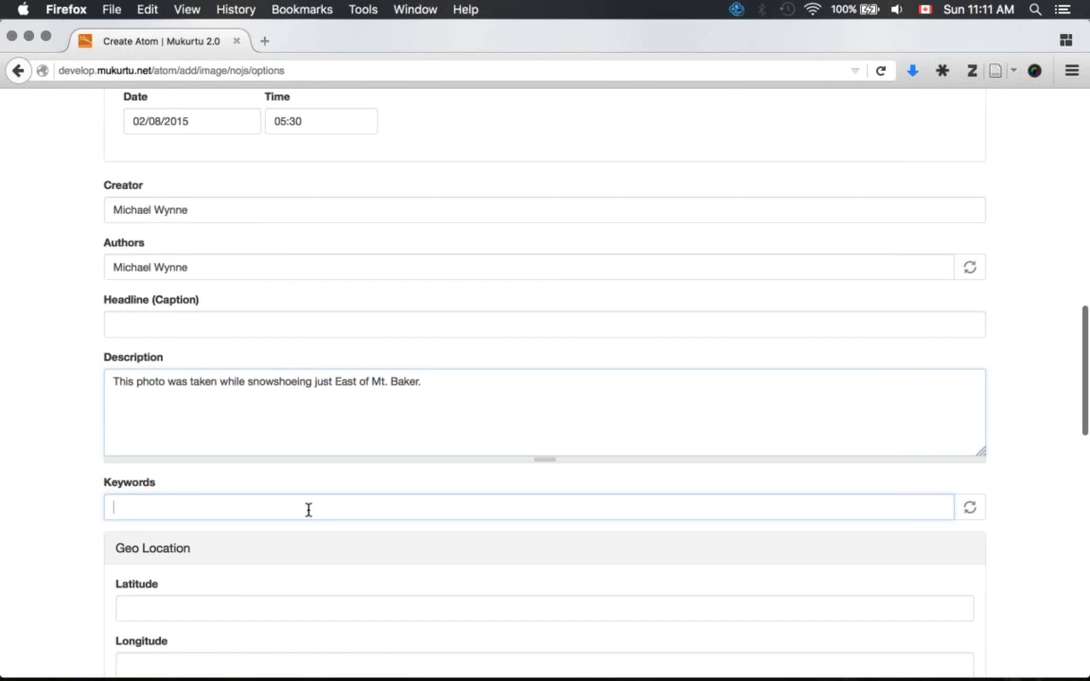
text(landscape)
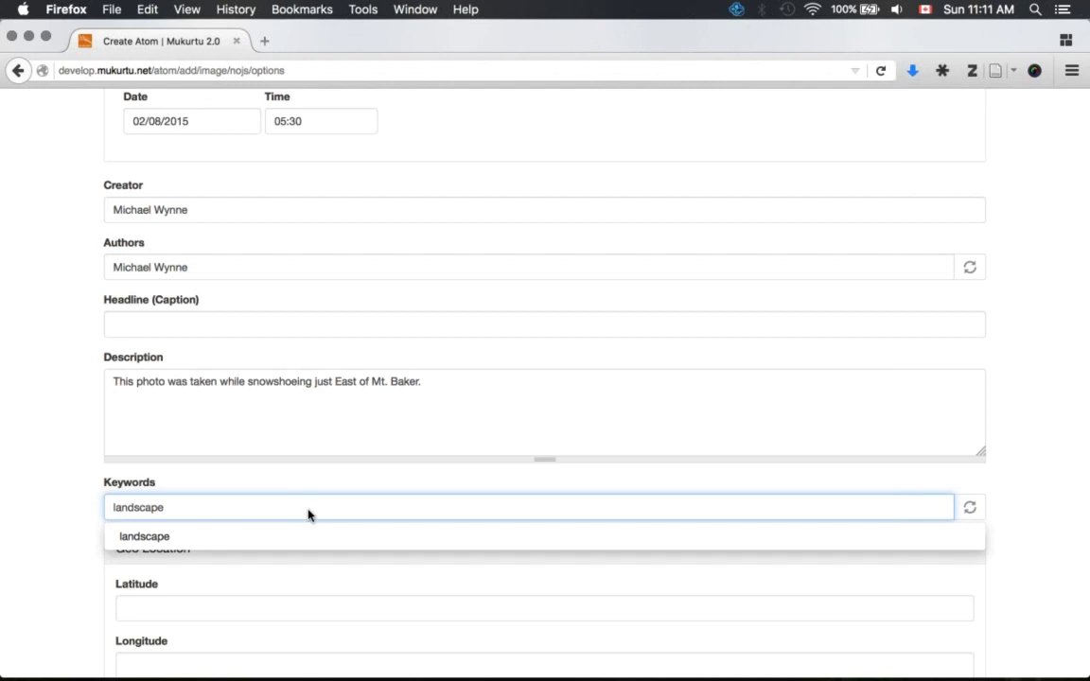
click(165, 532)
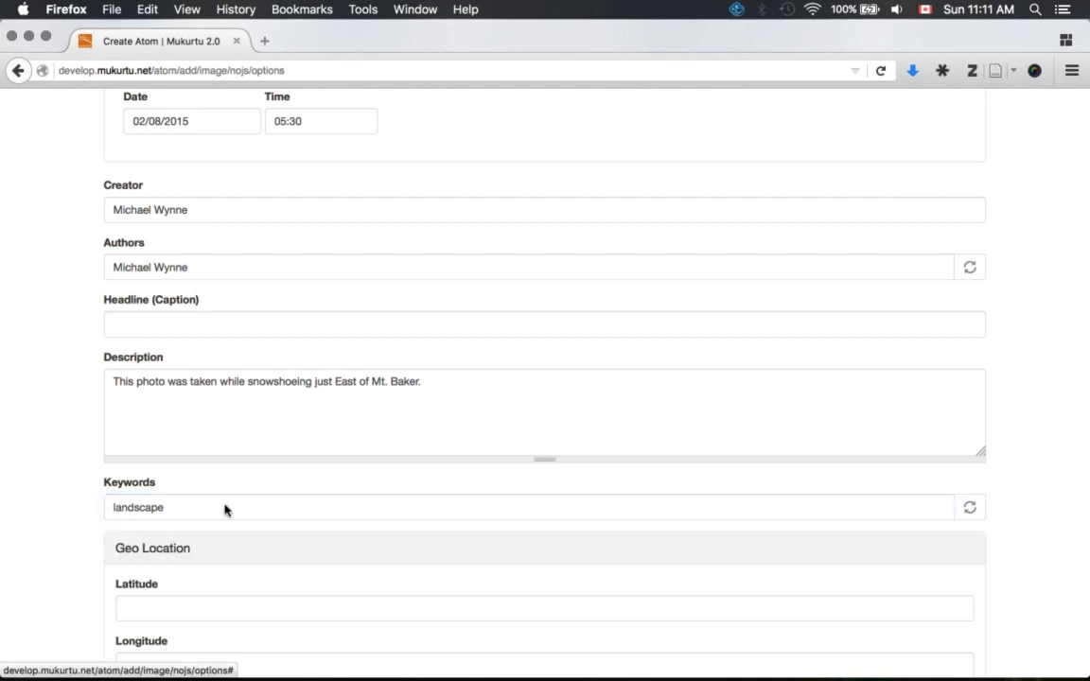
- Visit the Latitude and Longitude fields, leaving both empty
scroll(224, 510, down, 5)
click(154, 340)
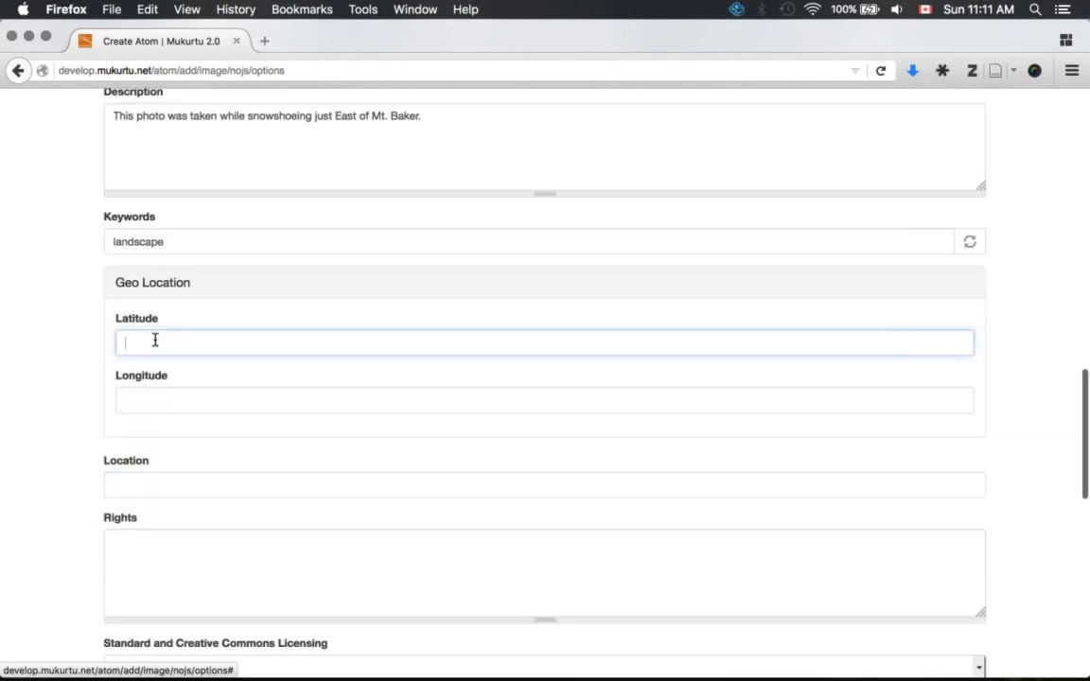
scroll(154, 341, down, 2)
scroll(142, 298, up, 1)
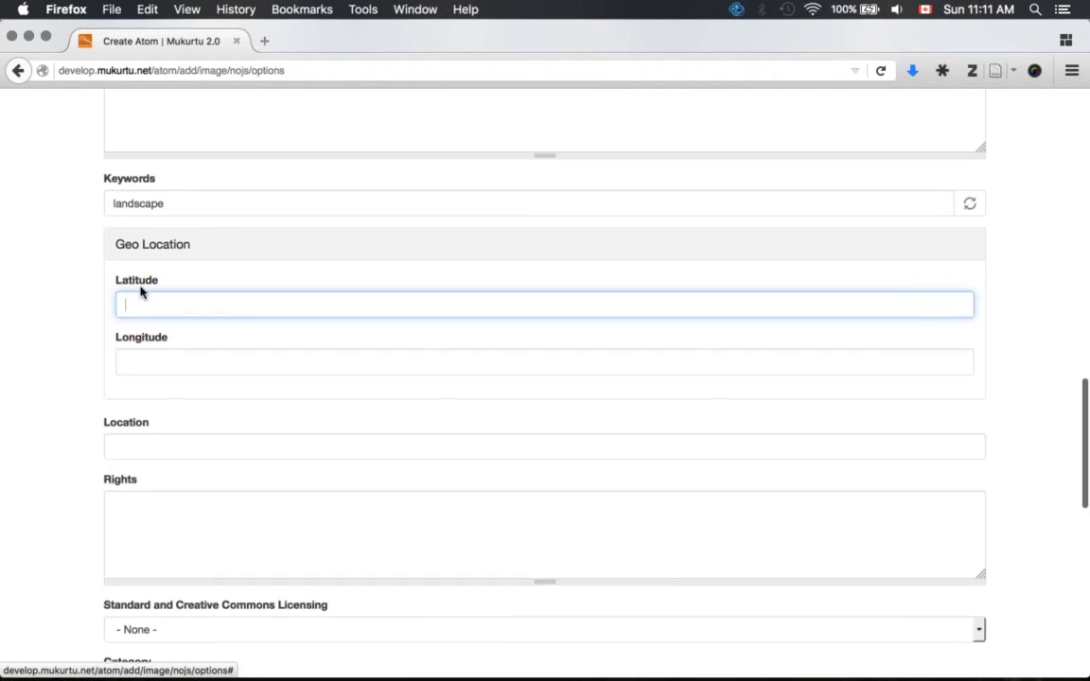
key(Tab)
click(155, 300)
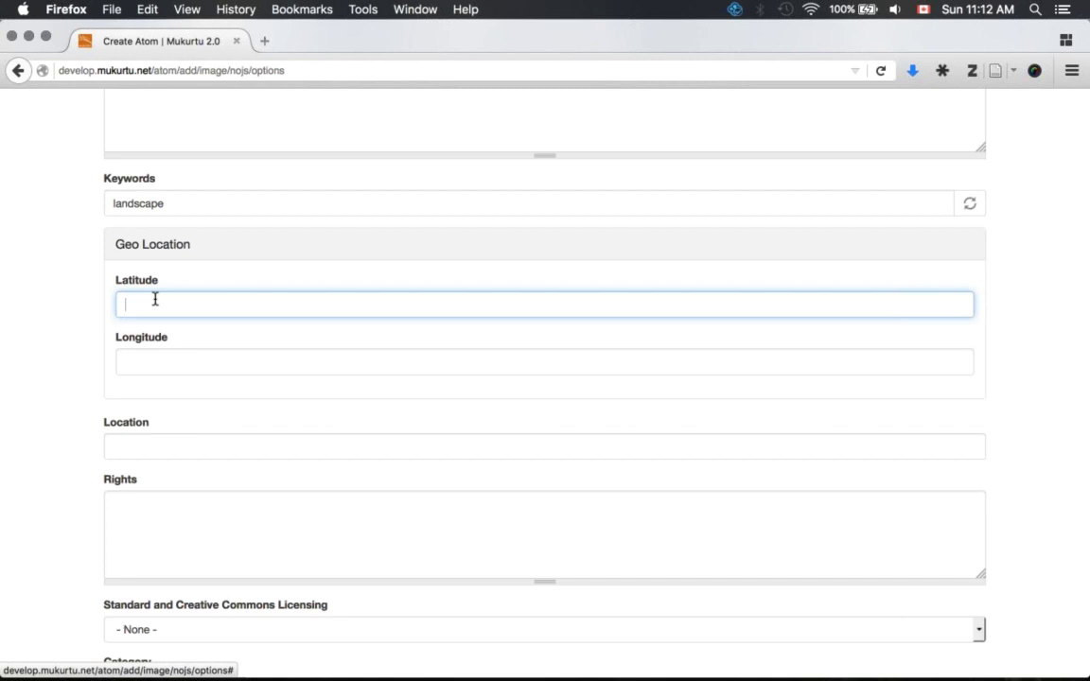
- Set the Location to 'Mt Baker'
scroll(155, 299, down, 3)
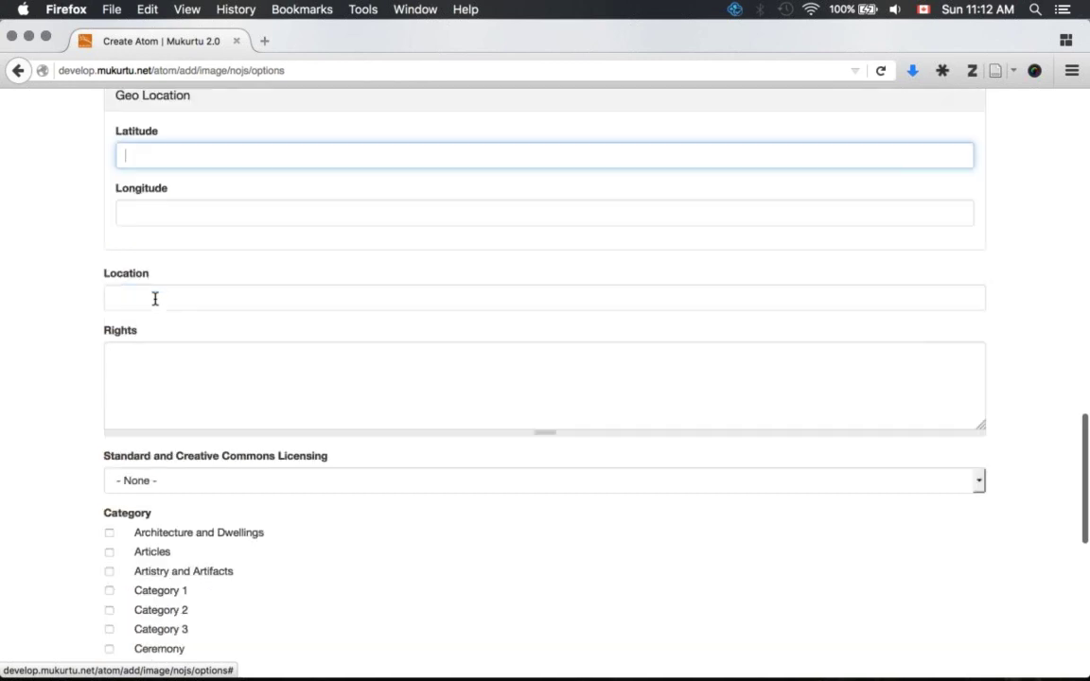
scroll(155, 299, down, 1)
click(133, 282)
text(Mt Baker)
click(222, 352)
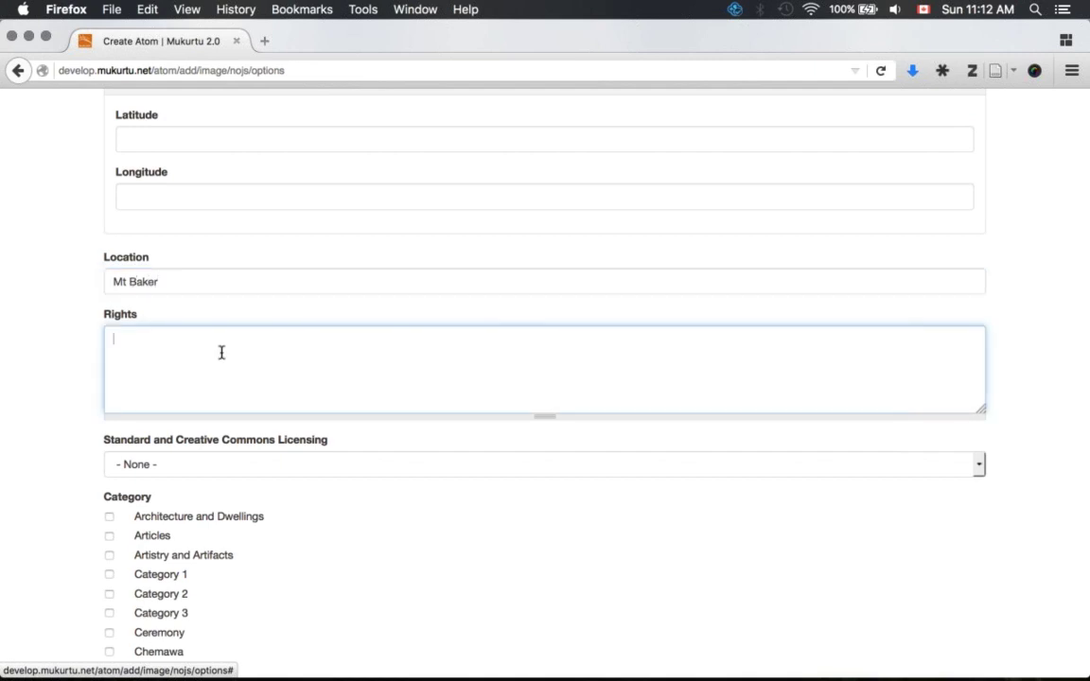
- Select the Attribution-NonCommercial-ShareAlike 4.0 International (CC BY-NC-SA 4.0) licence
scroll(221, 353, down, 1)
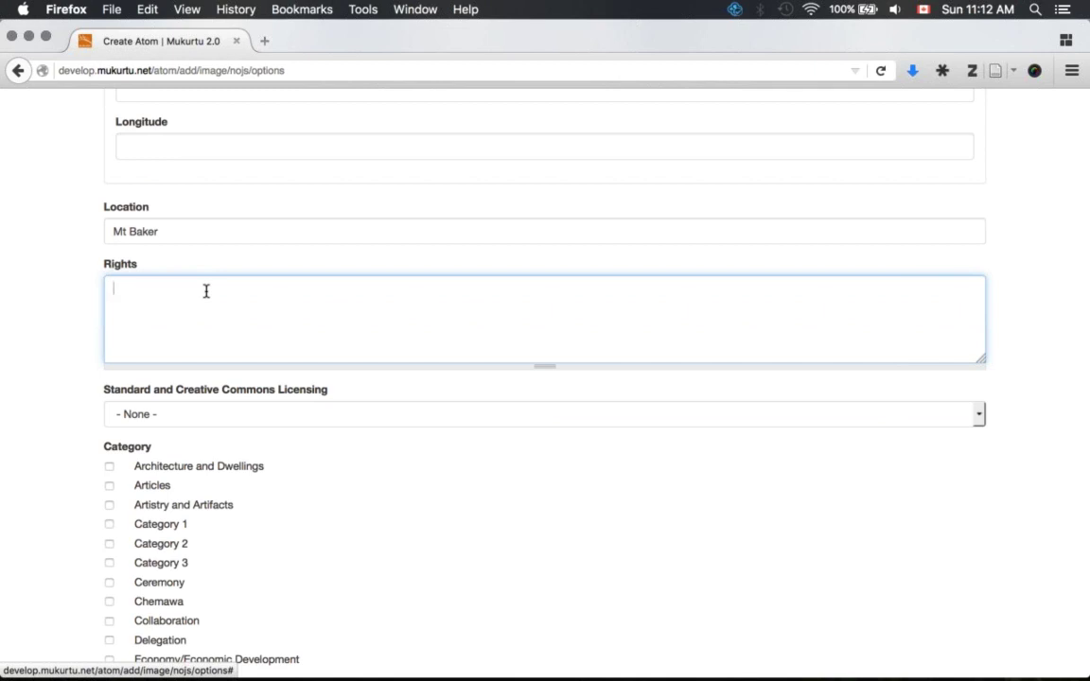
scroll(164, 324, down, 2)
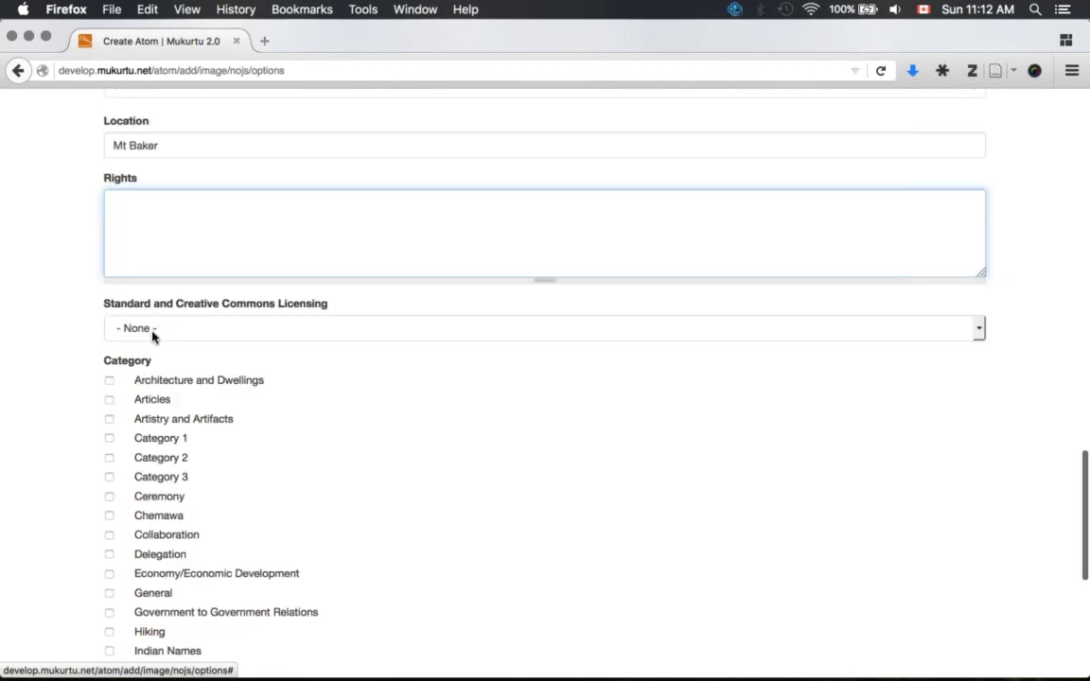
click(151, 332)
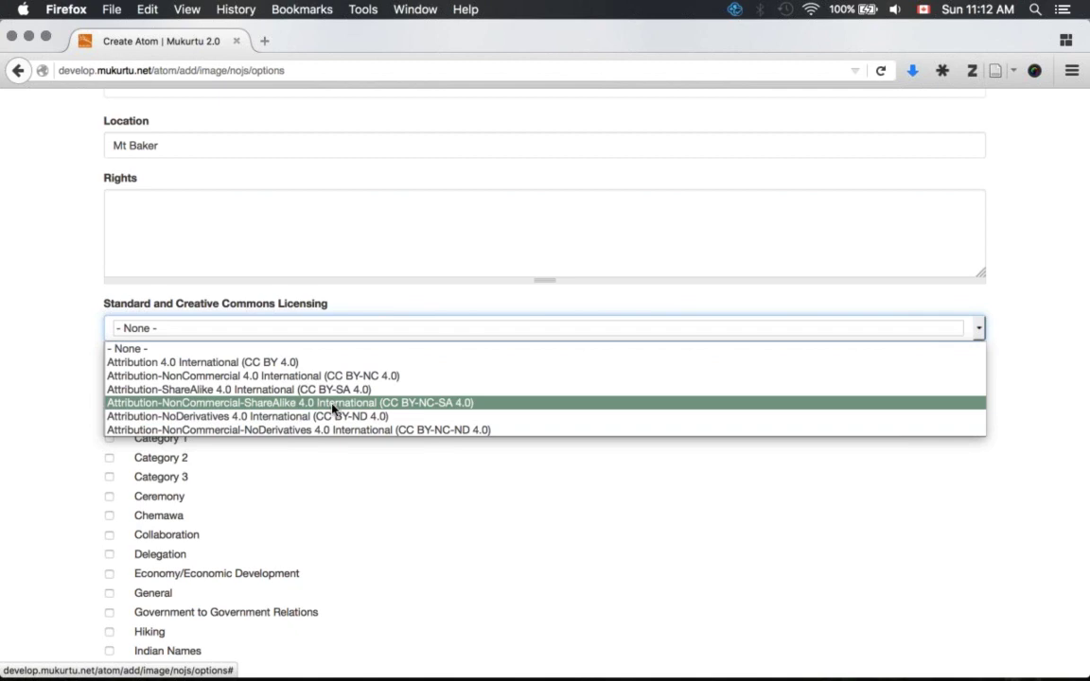
click(306, 404)
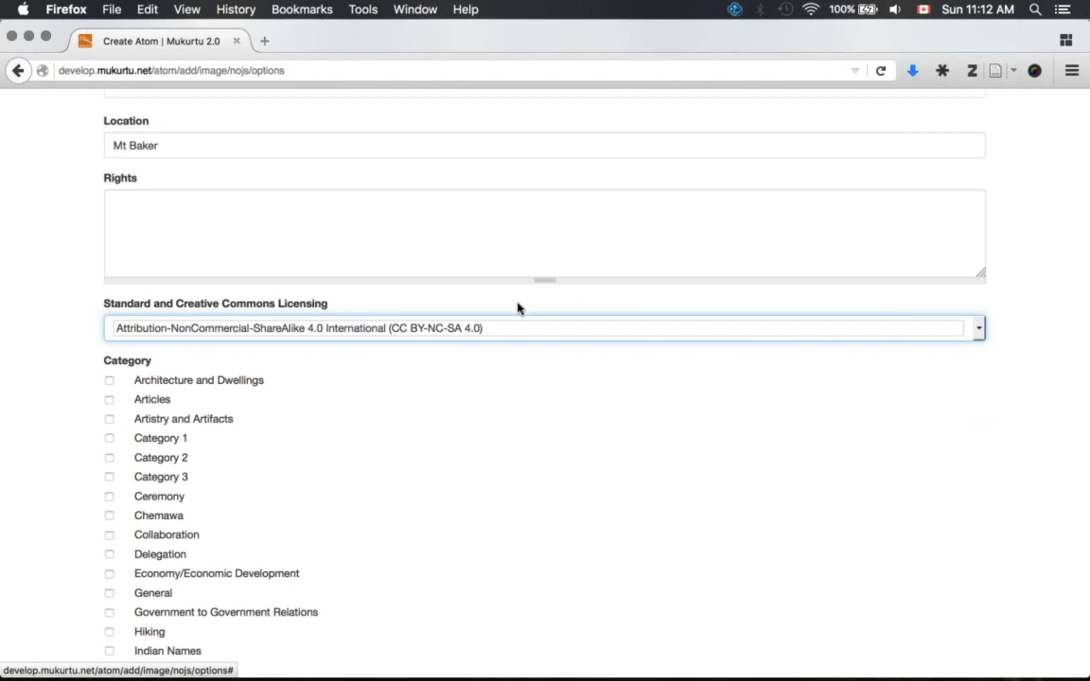
- File the atom under the Landscapes category
scroll(459, 348, down, 4)
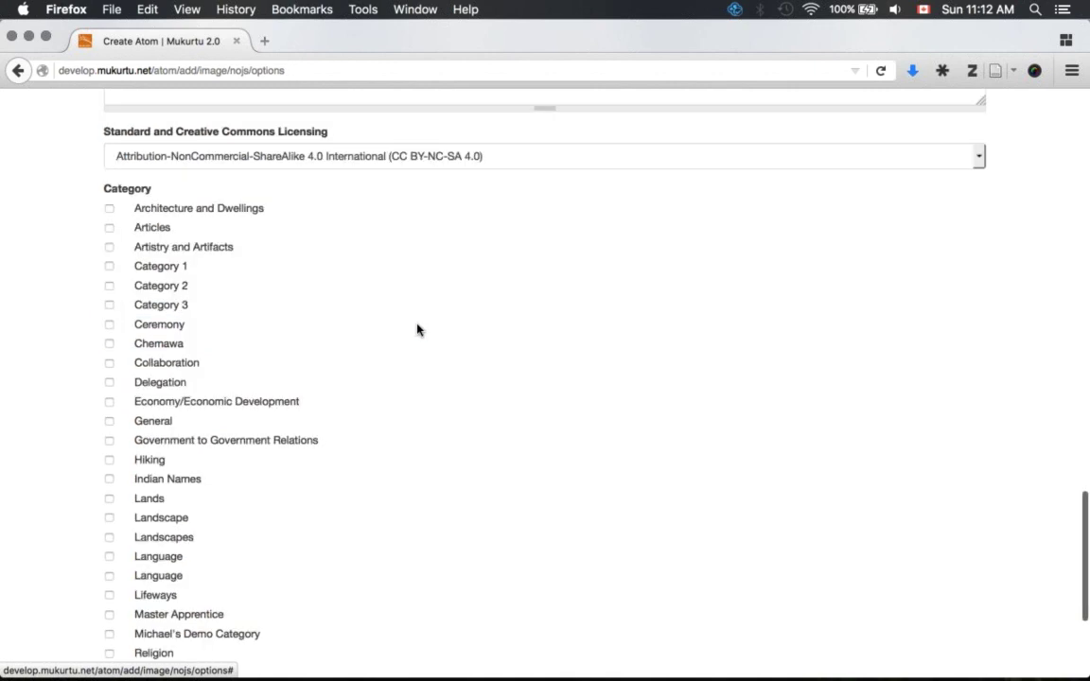
scroll(323, 265, down, 2)
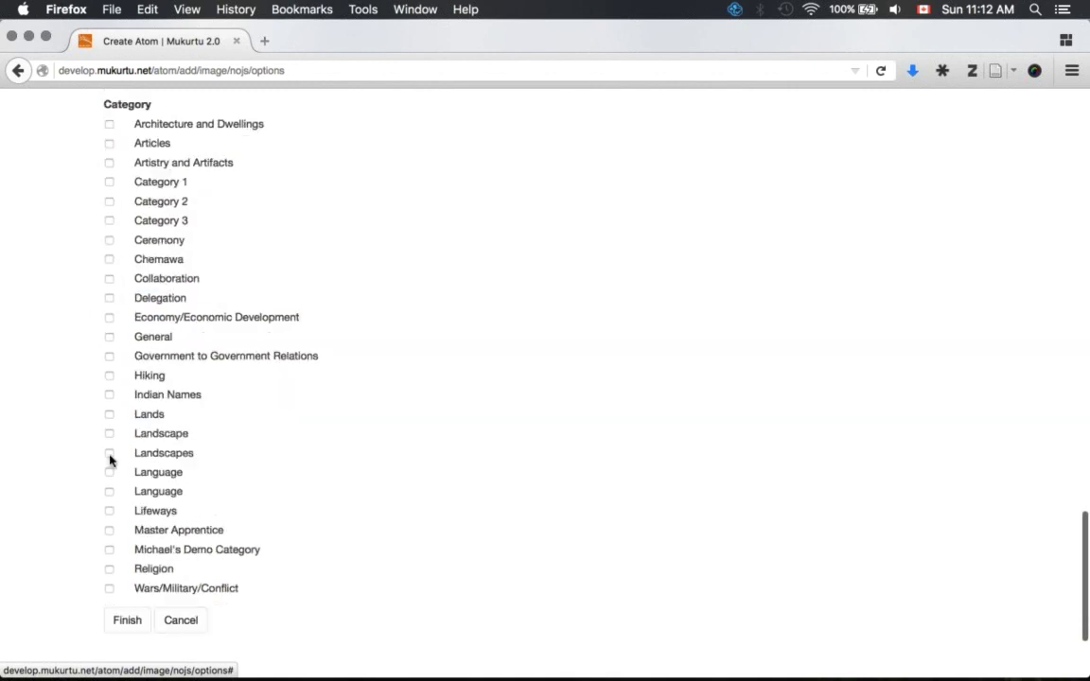
click(110, 456)
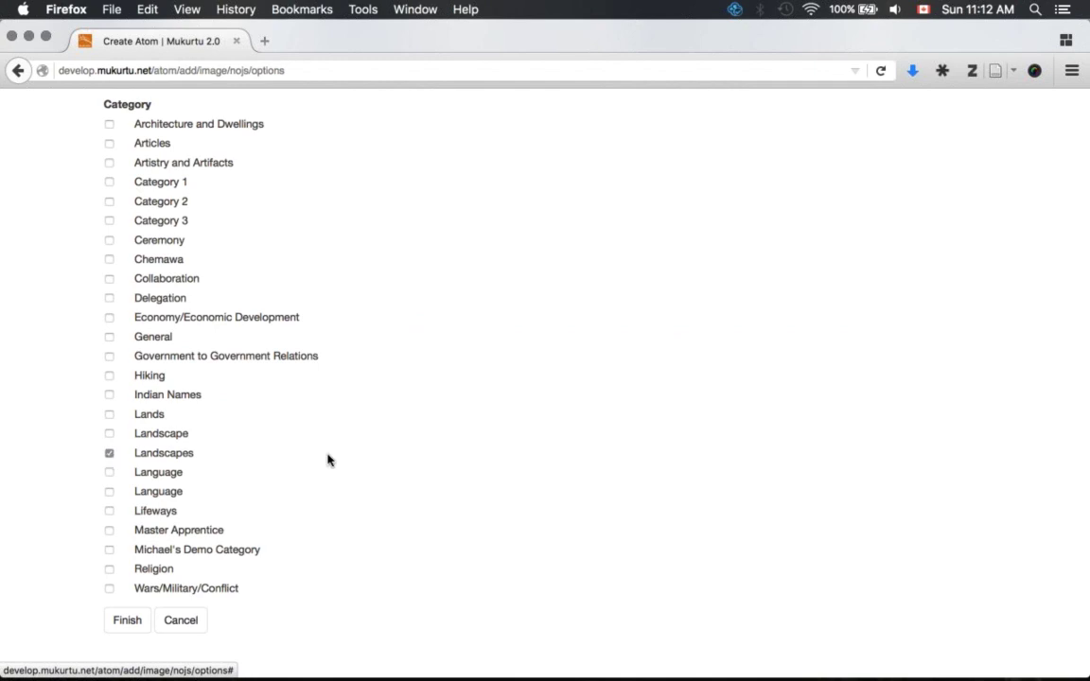
- Check the MtBaker.jpg title and submit the finished Create Atom form
scroll(326, 461, down, 2)
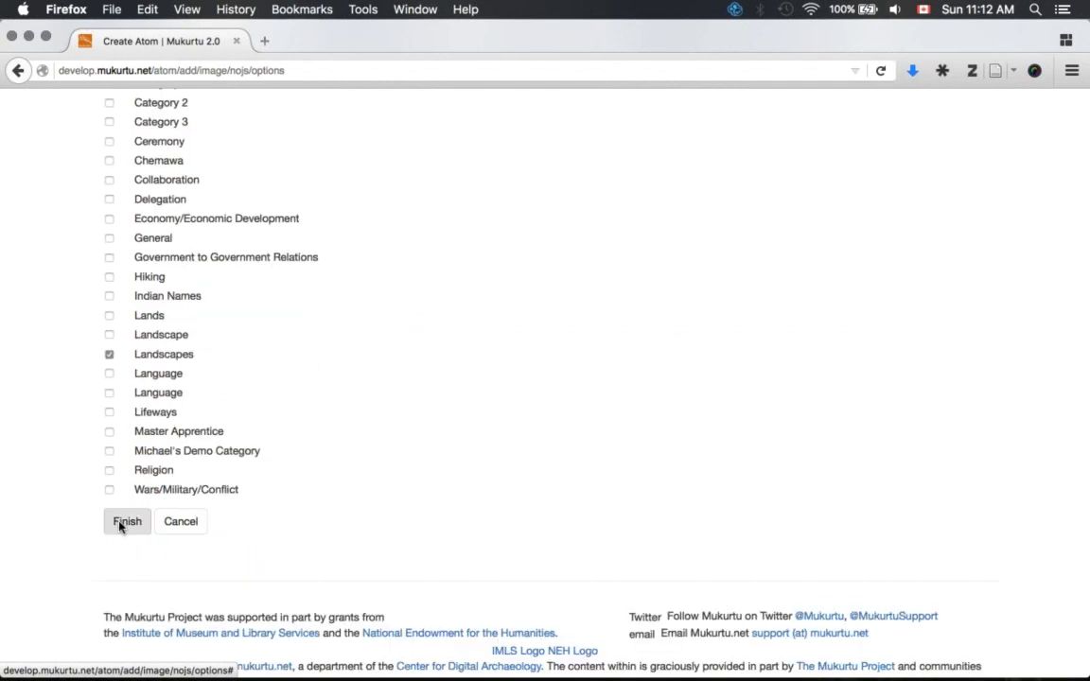
click(121, 523)
scroll(317, 486, up, 10)
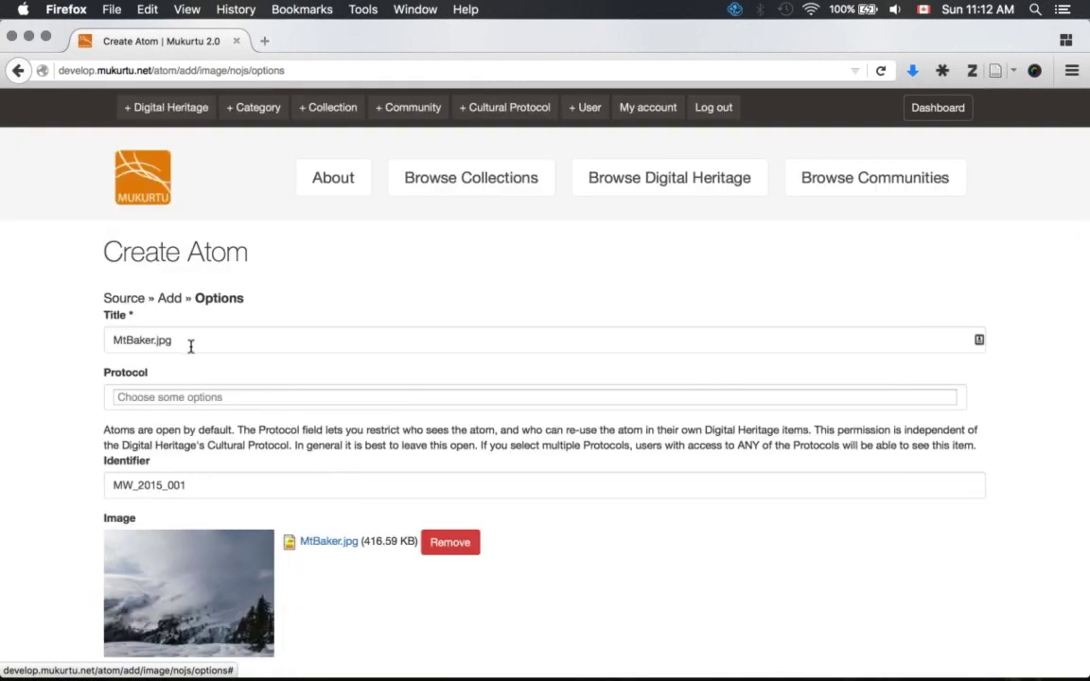
click(145, 343)
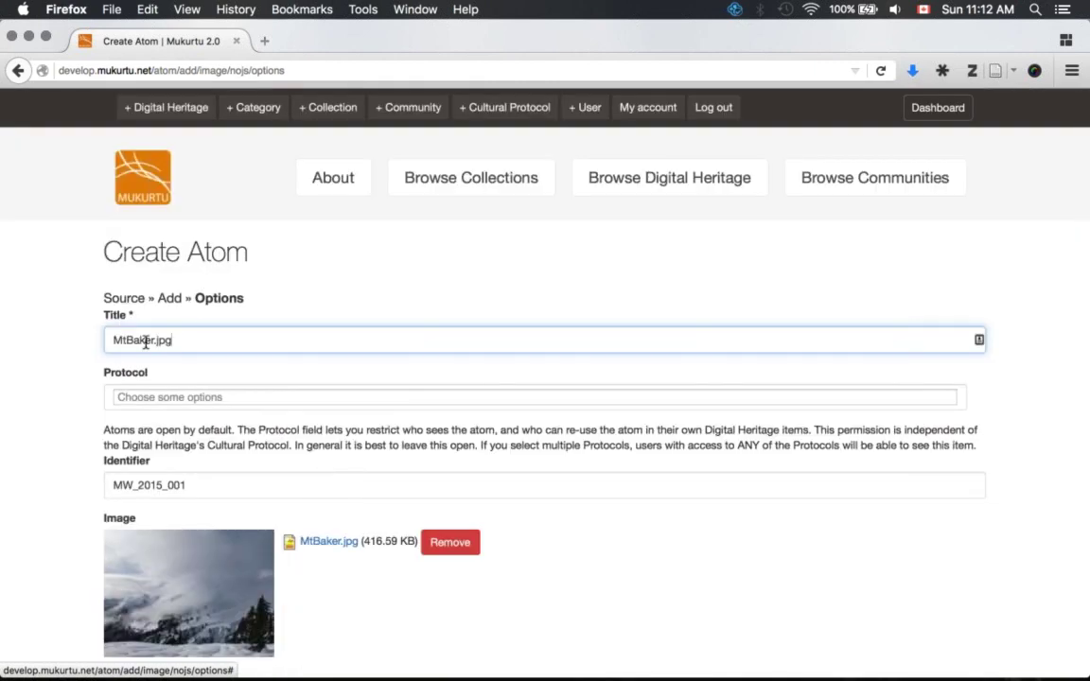
scroll(145, 342, down, 20)
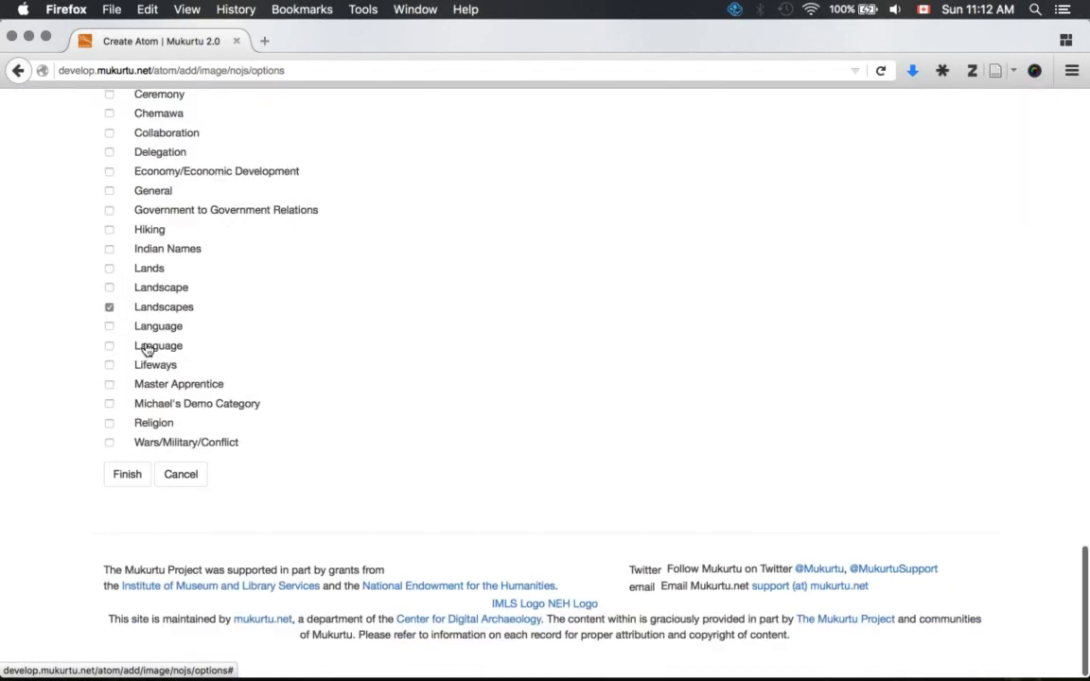
key(Return)
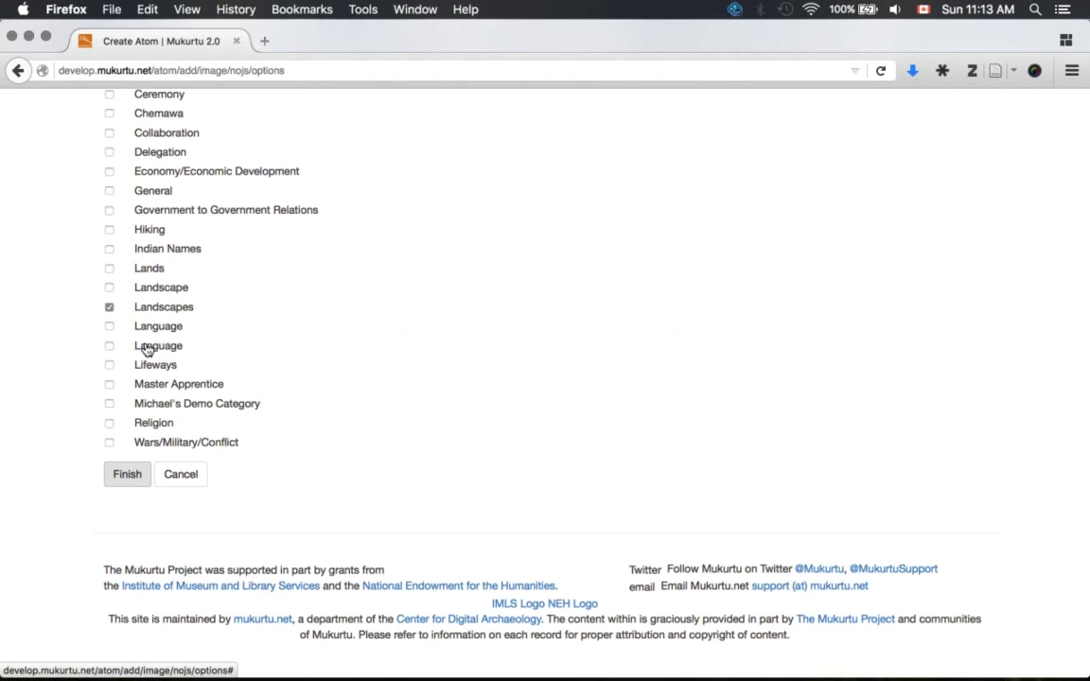
key(Return)
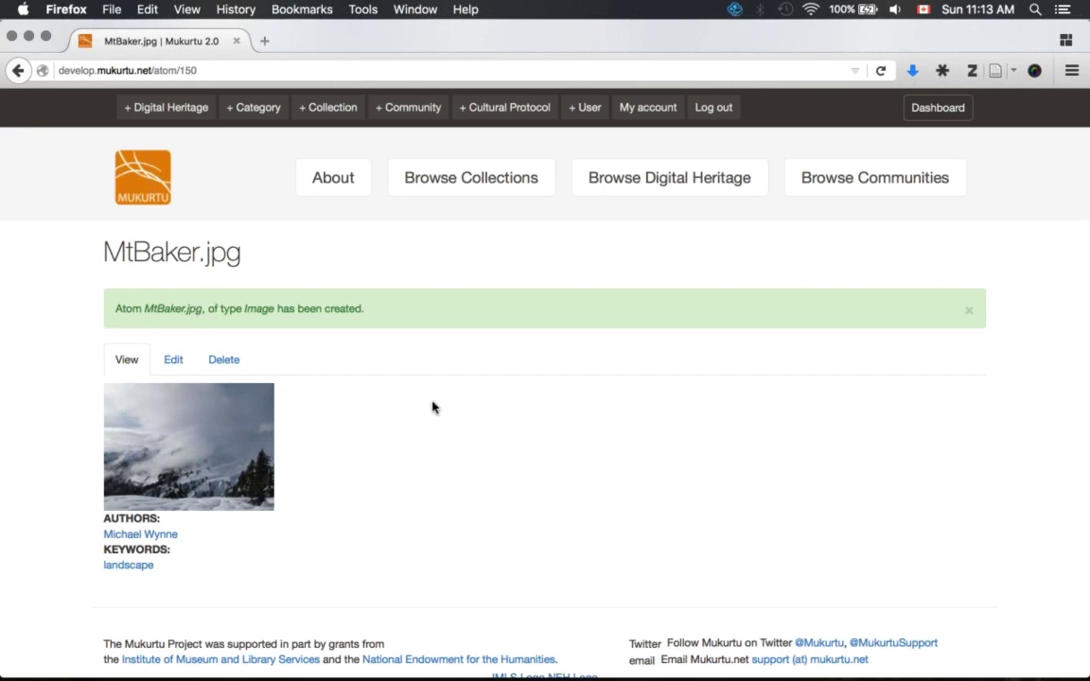
- Review the new MtBaker.jpg atom page showing its photo, author and landscape keyword
scroll(433, 407, down, 2)
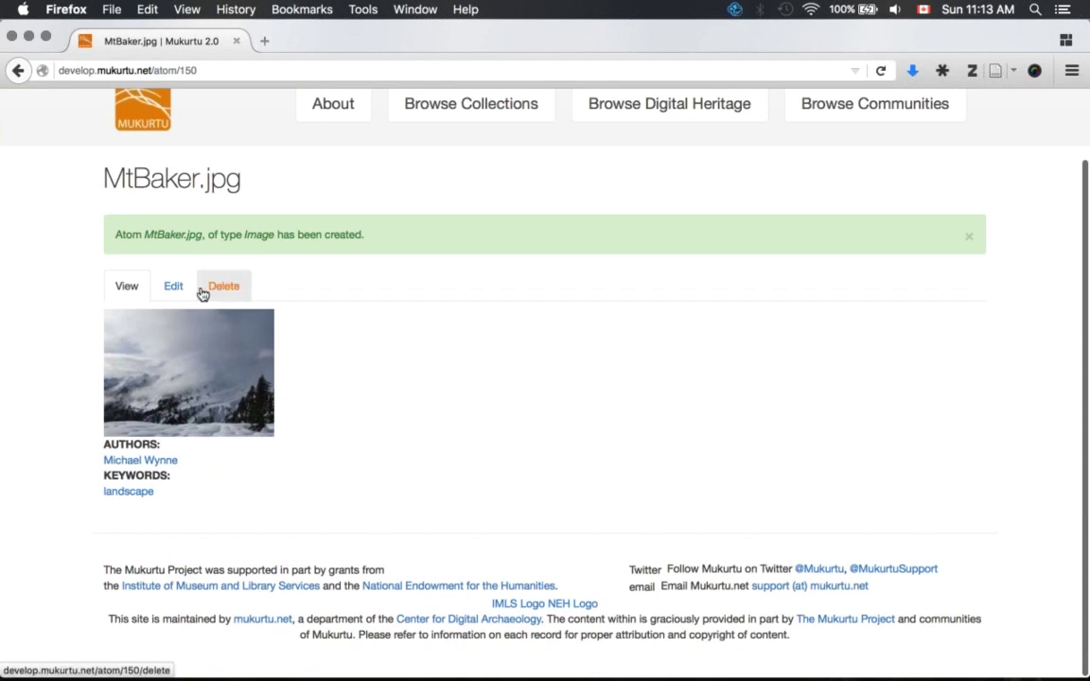
click(172, 288)
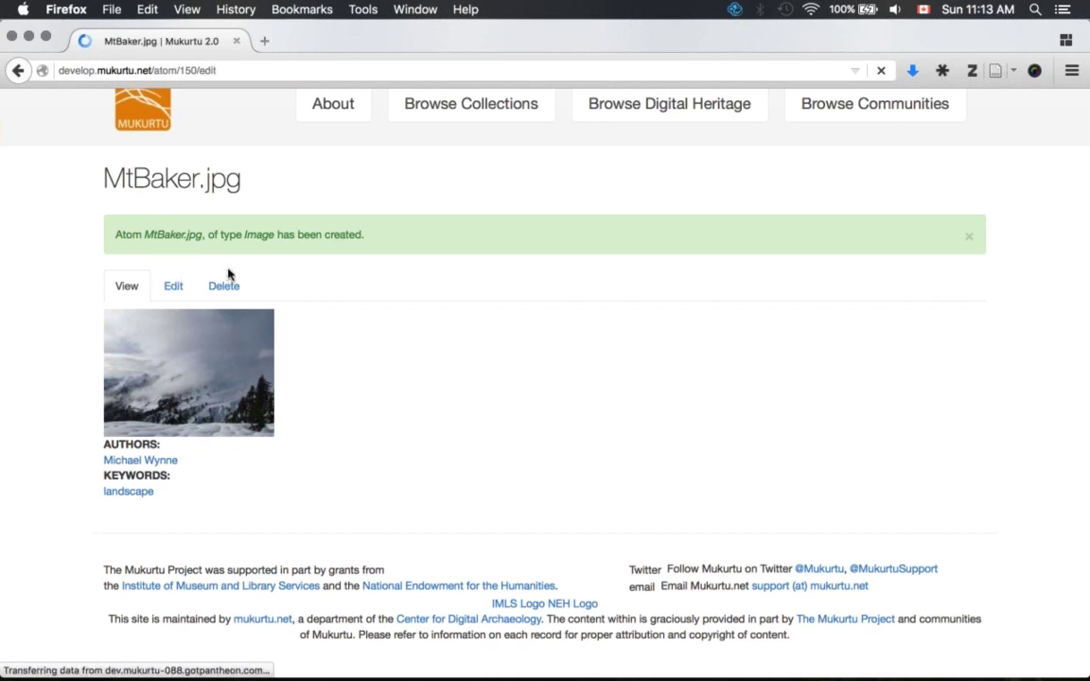
scroll(228, 275, down, 10)
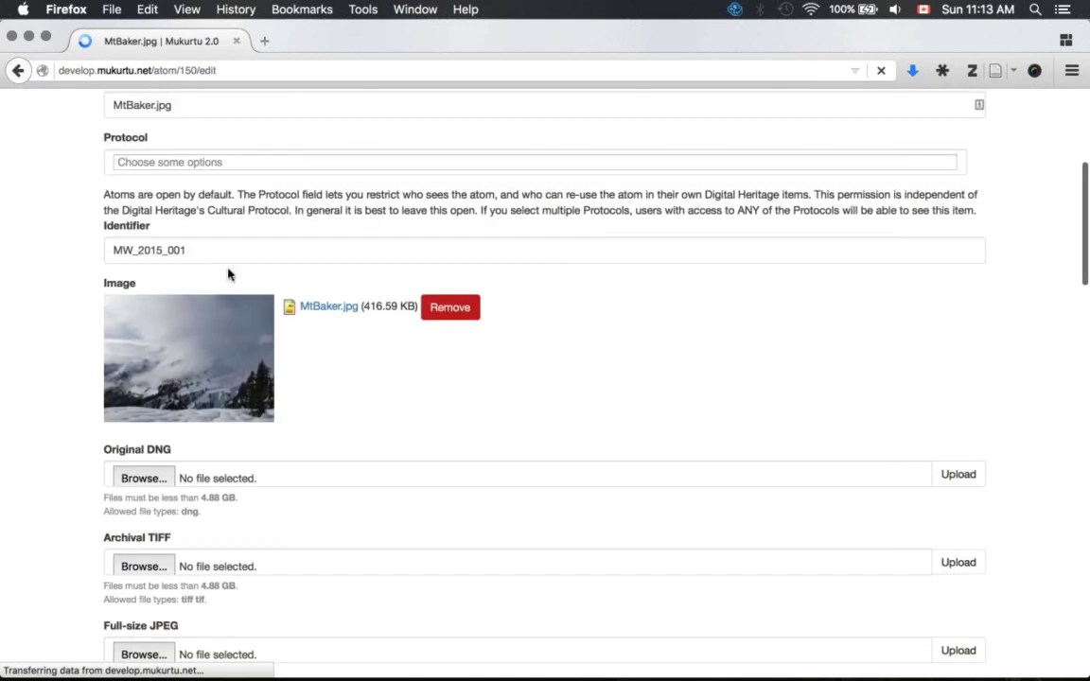
scroll(228, 274, down, 3)
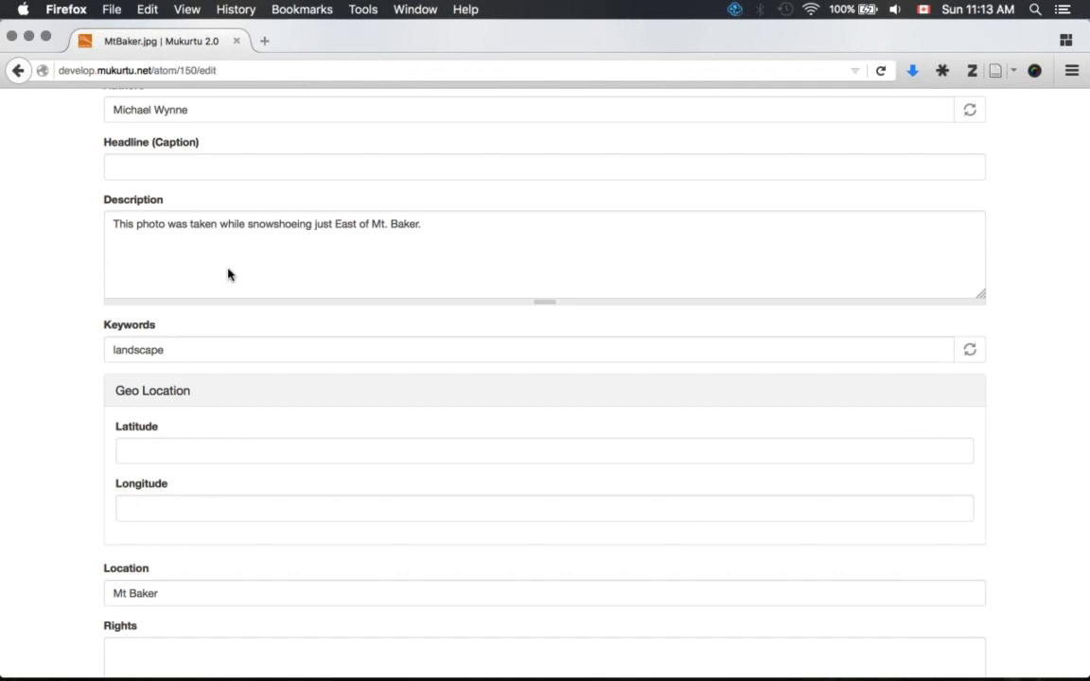
key(super+Left)
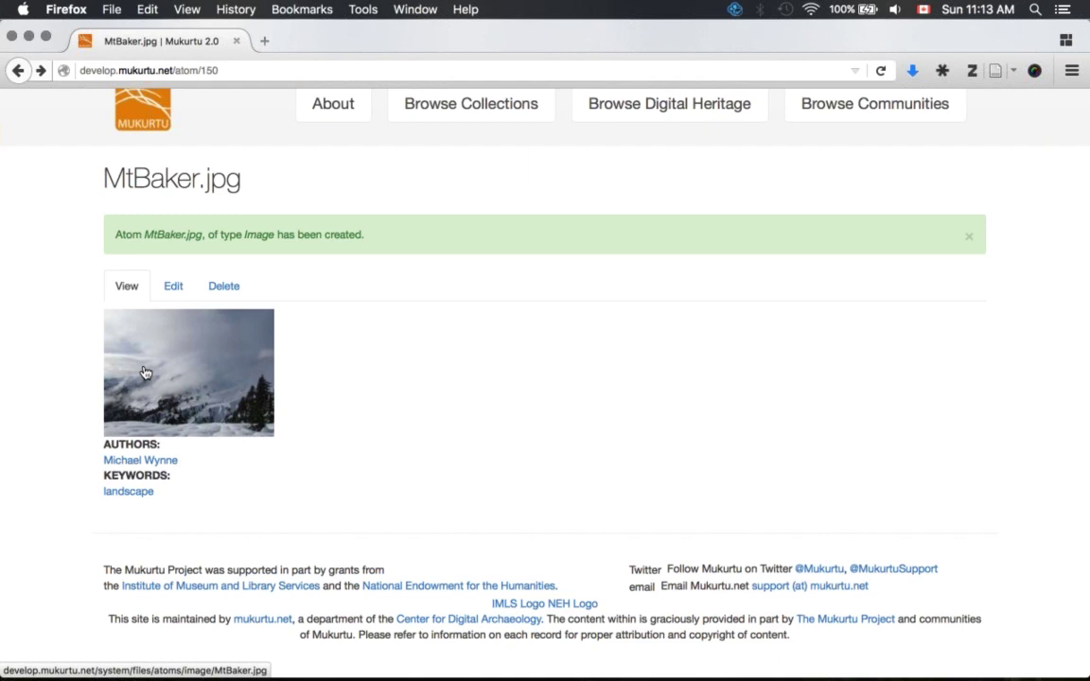
click(146, 373)
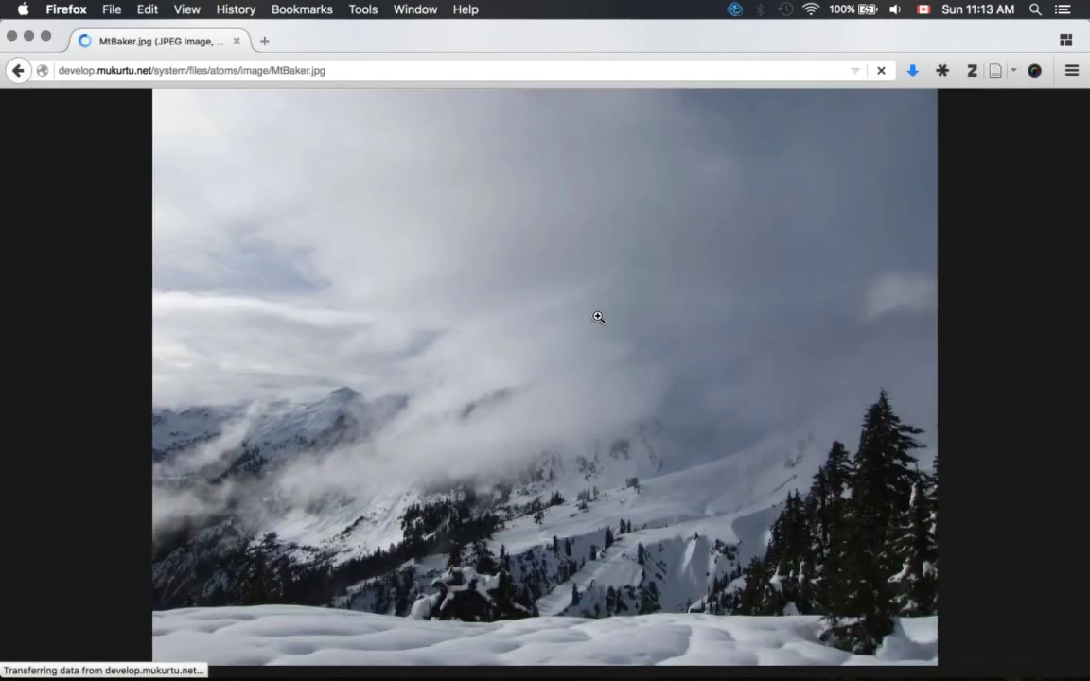
click(840, 369)
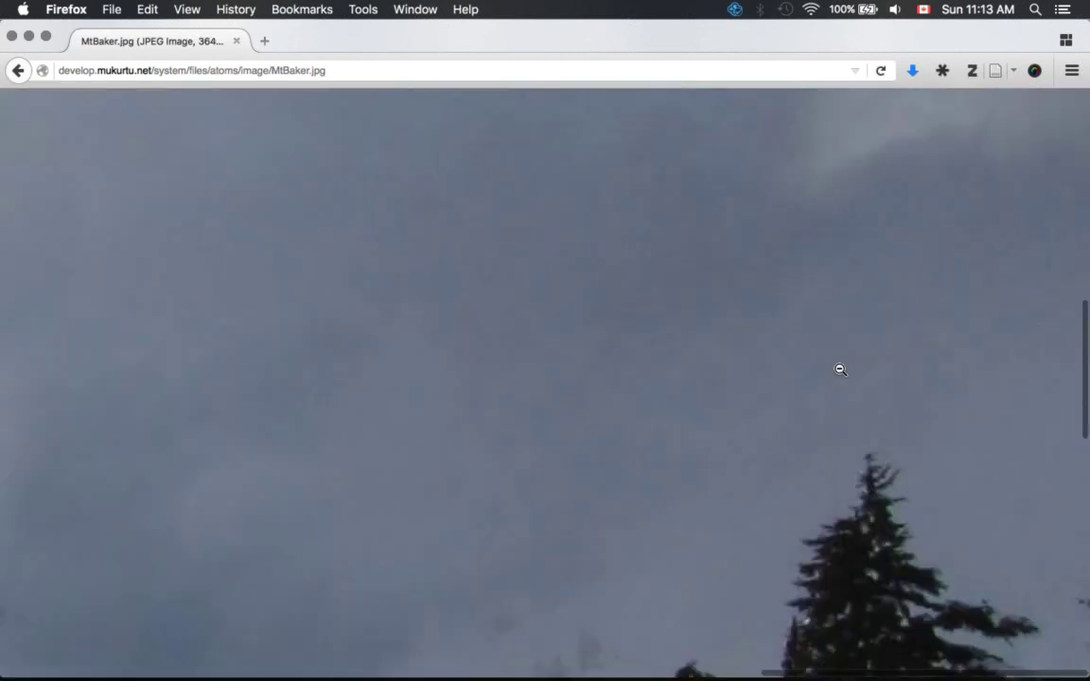
scroll(840, 369, down, 15)
scroll(841, 369, left, 20)
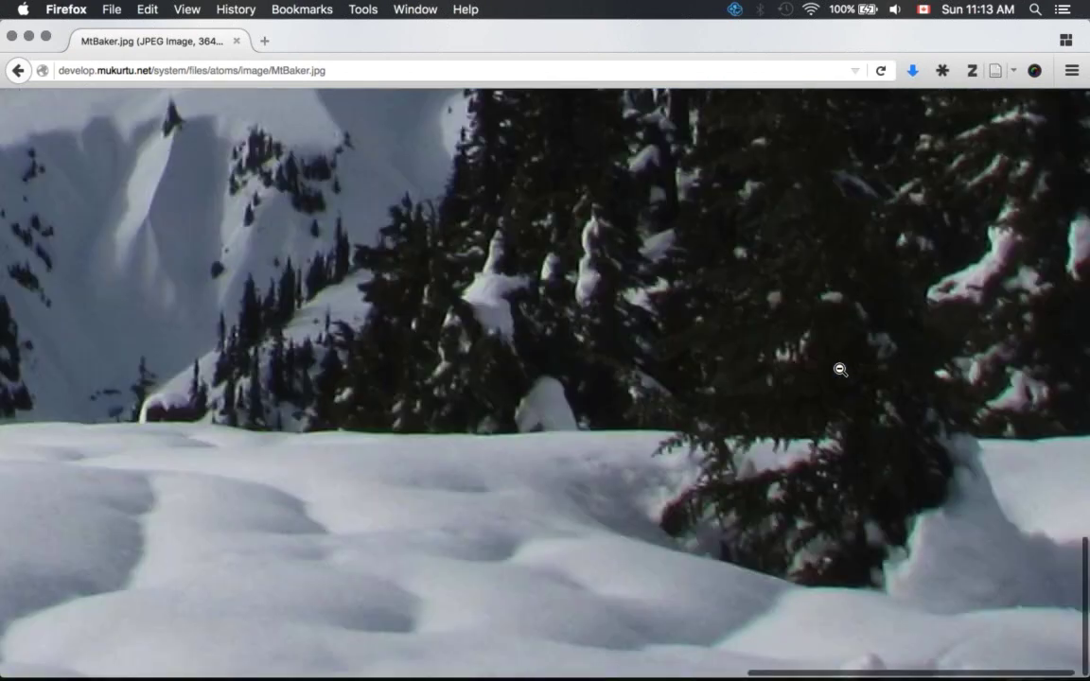
scroll(840, 369, left, 10)
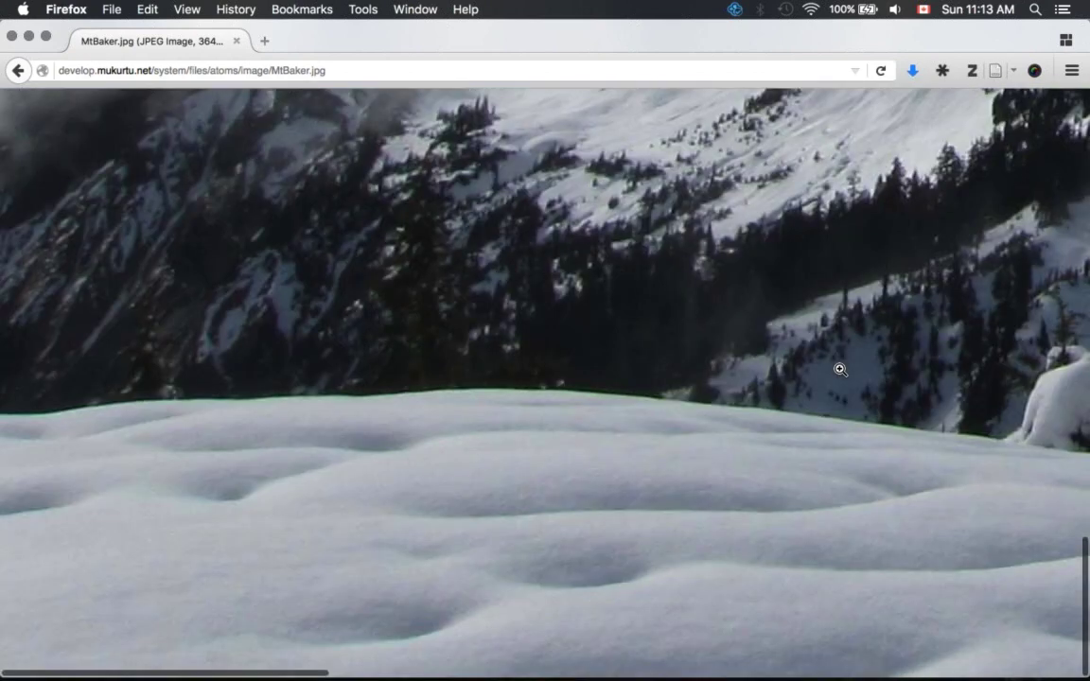
click(840, 369)
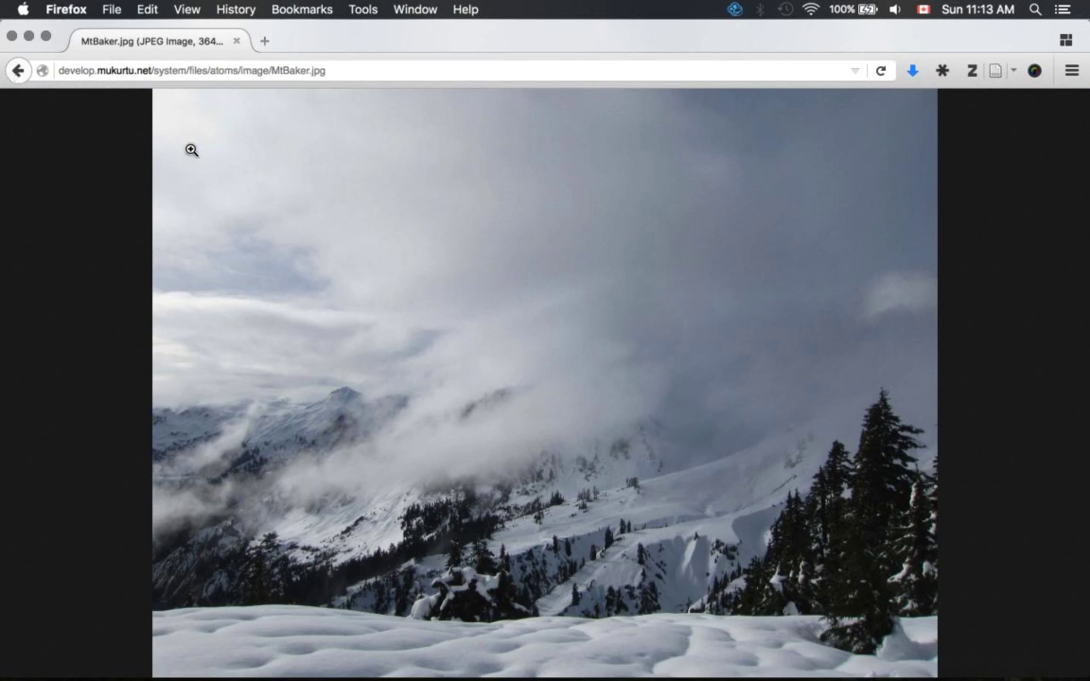
click(17, 70)
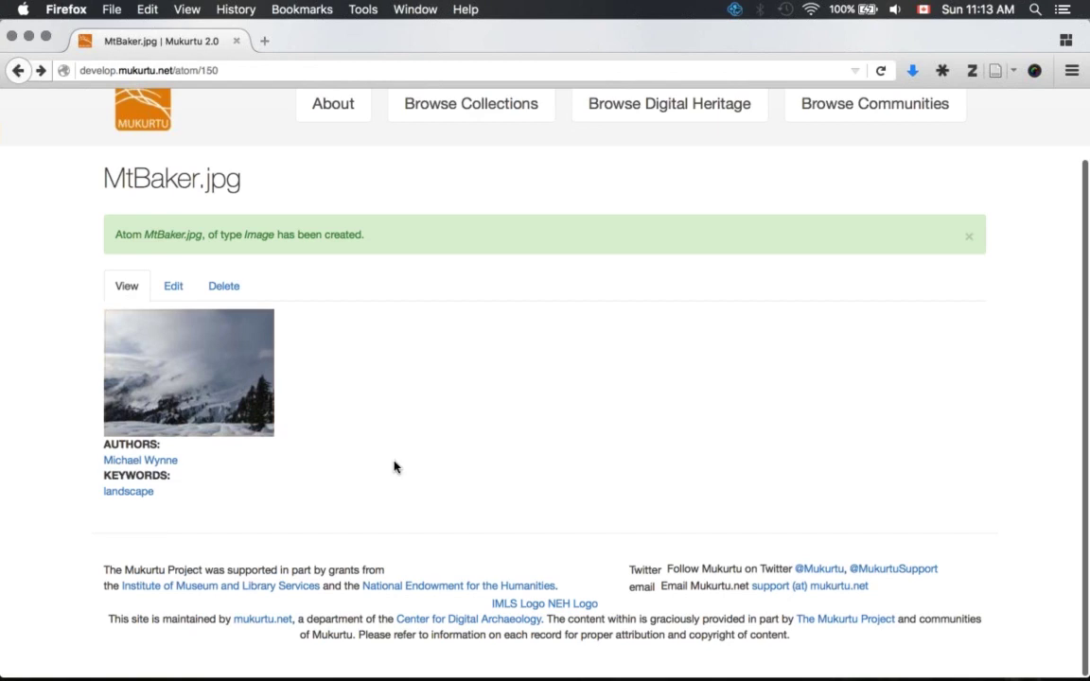
click(283, 354)
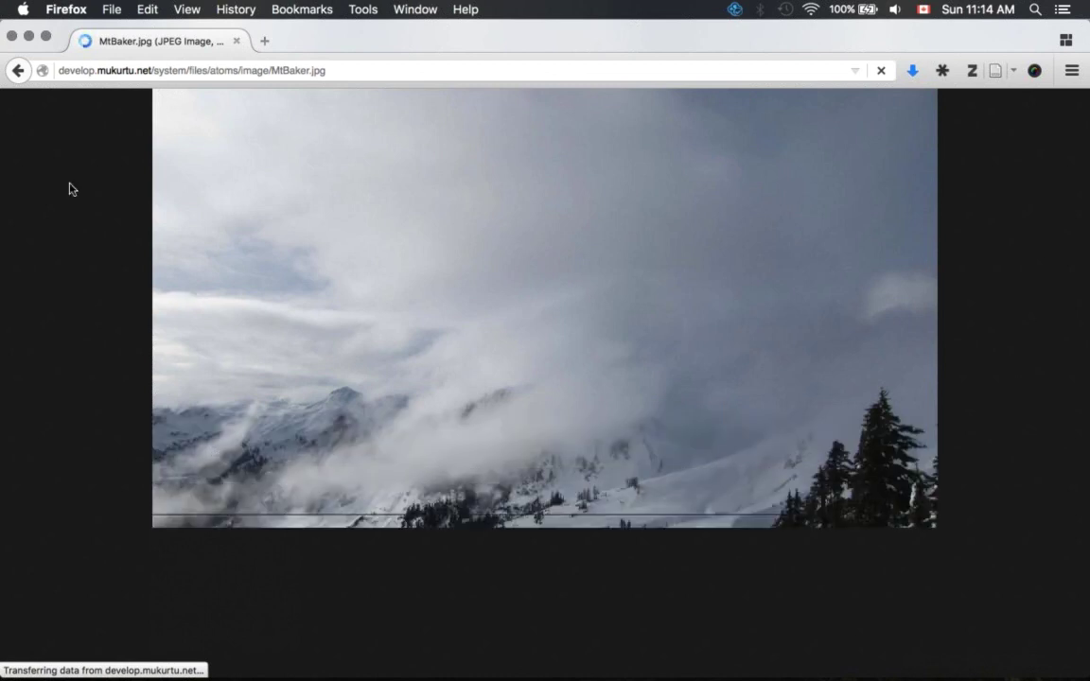
click(16, 71)
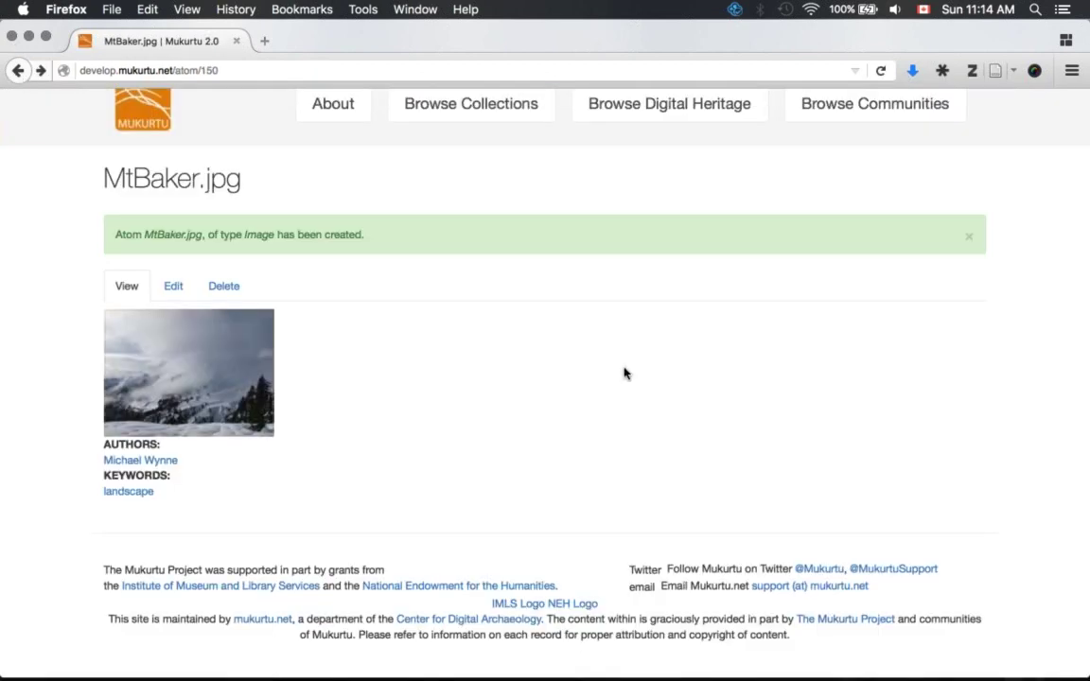
scroll(624, 373, up, 2)
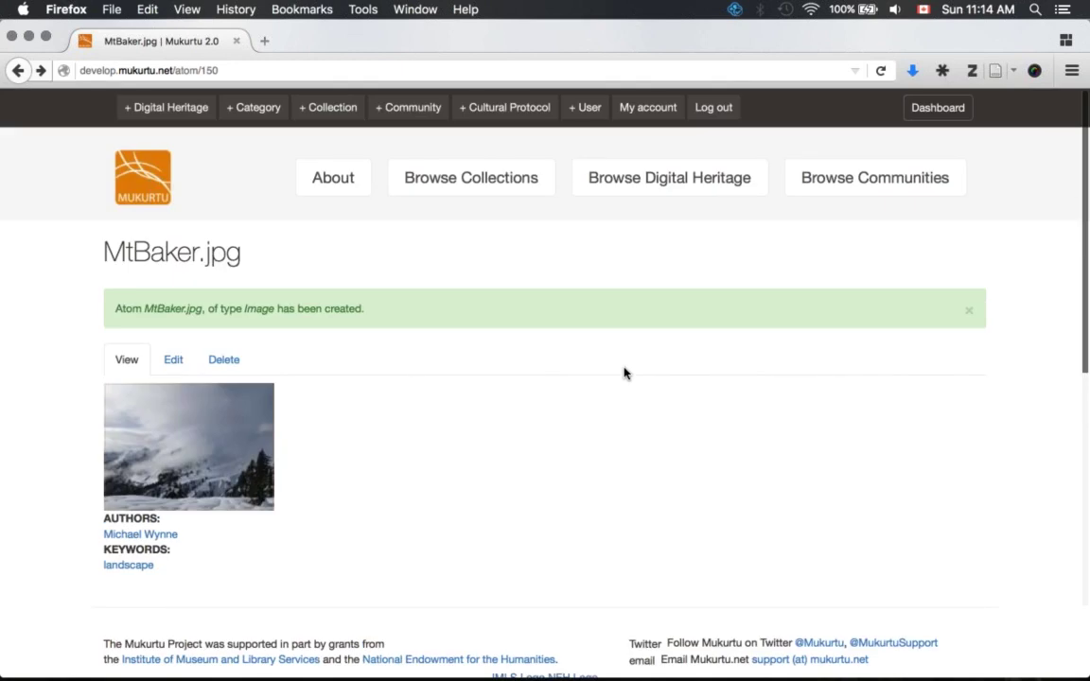